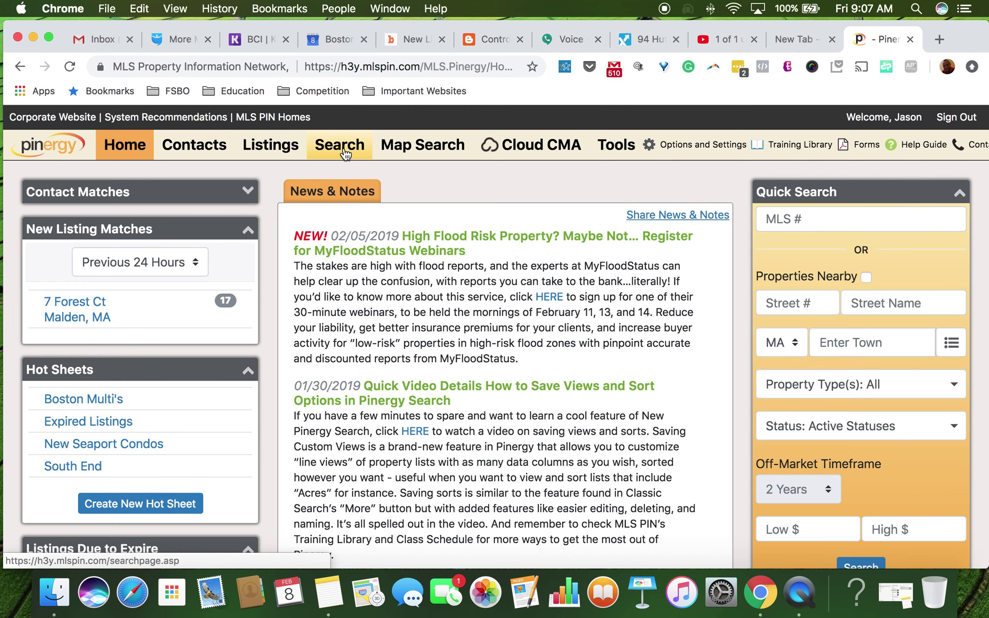
Step: Open the Contacts list and start a new, blank contact record
{"action": "left_click", "coordinate": [201, 157]}
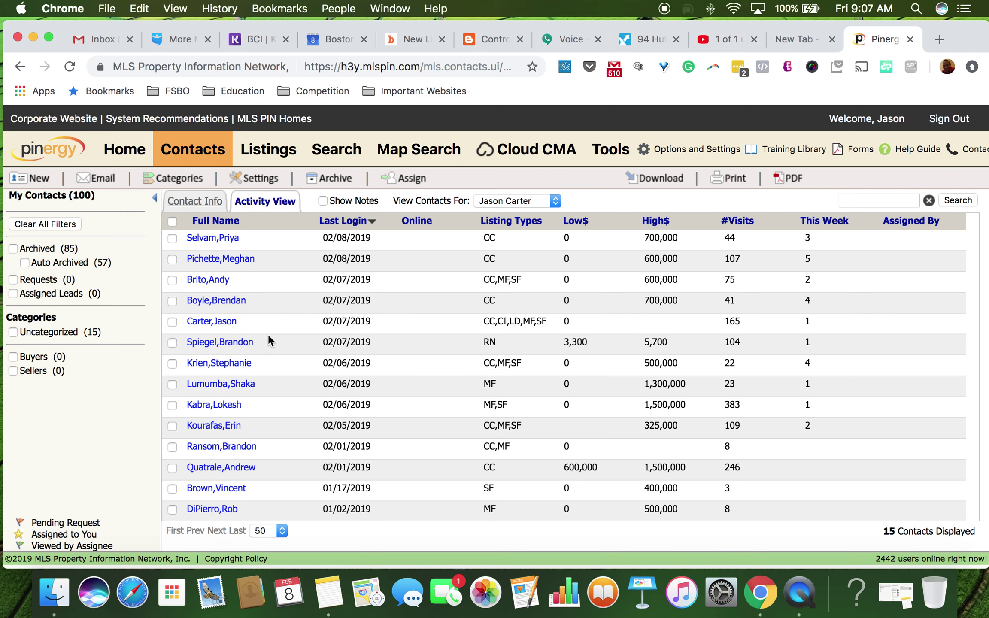
{"action": "scroll", "coordinate": [249, 281], "scroll_direction": "down", "scroll_amount": 1}
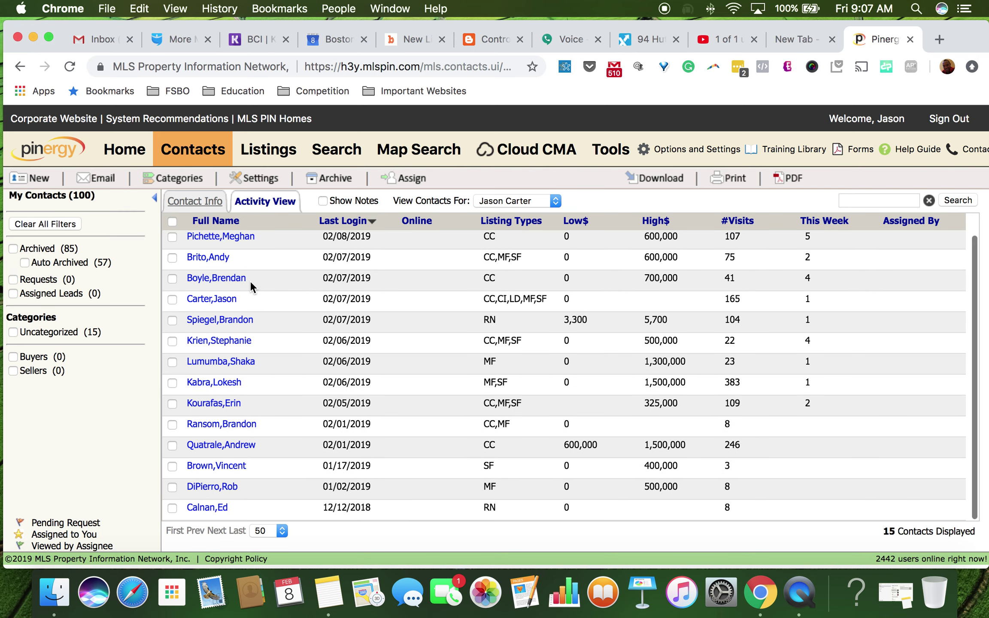
{"action": "scroll", "coordinate": [249, 280], "scroll_direction": "up", "scroll_amount": 1}
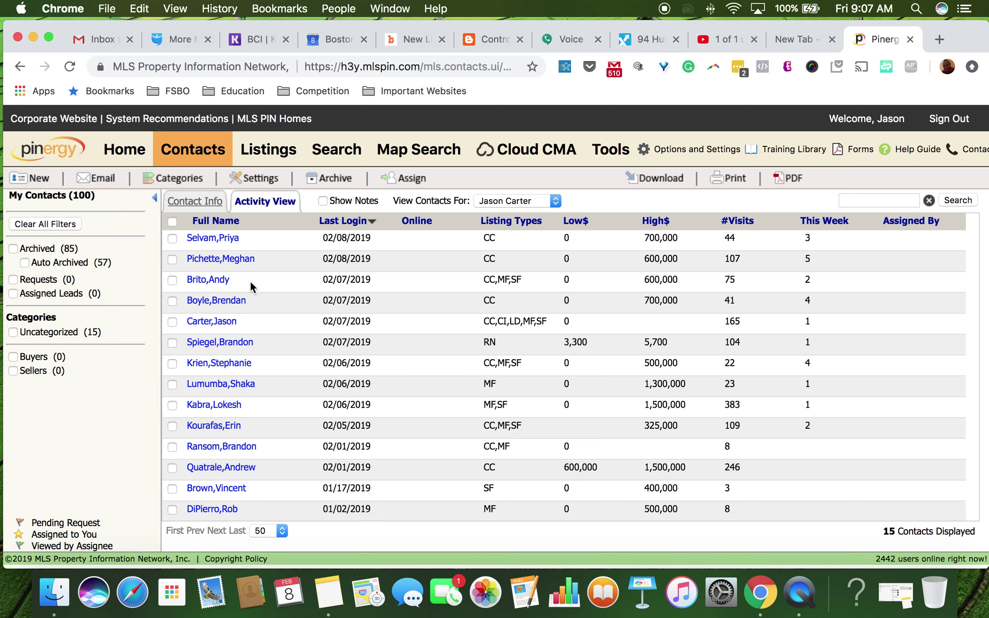
{"action": "scroll", "coordinate": [249, 285], "scroll_direction": "down", "scroll_amount": 1}
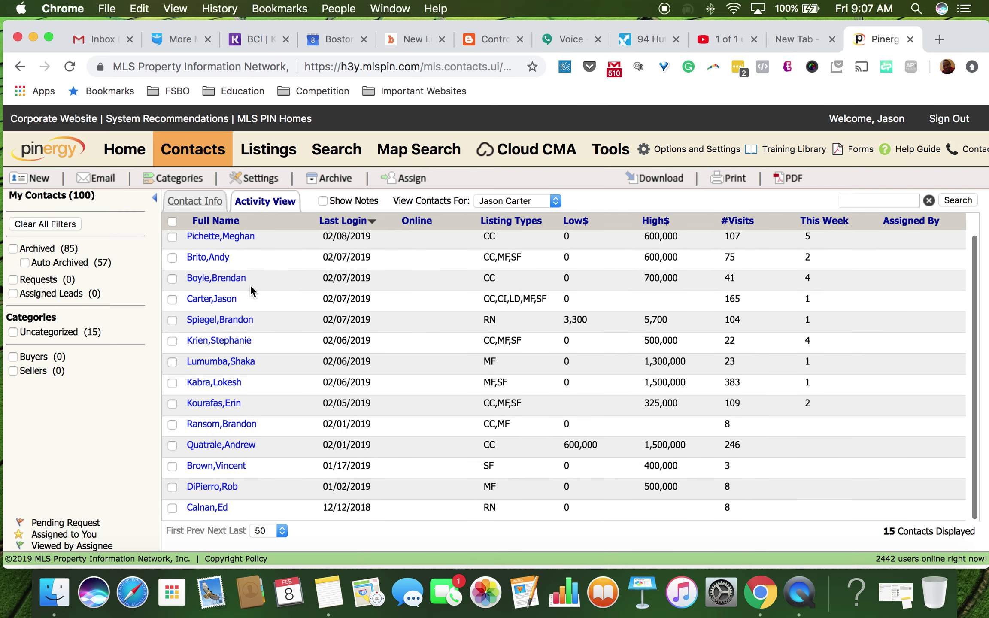
{"action": "scroll", "coordinate": [250, 292], "scroll_direction": "up", "scroll_amount": 1}
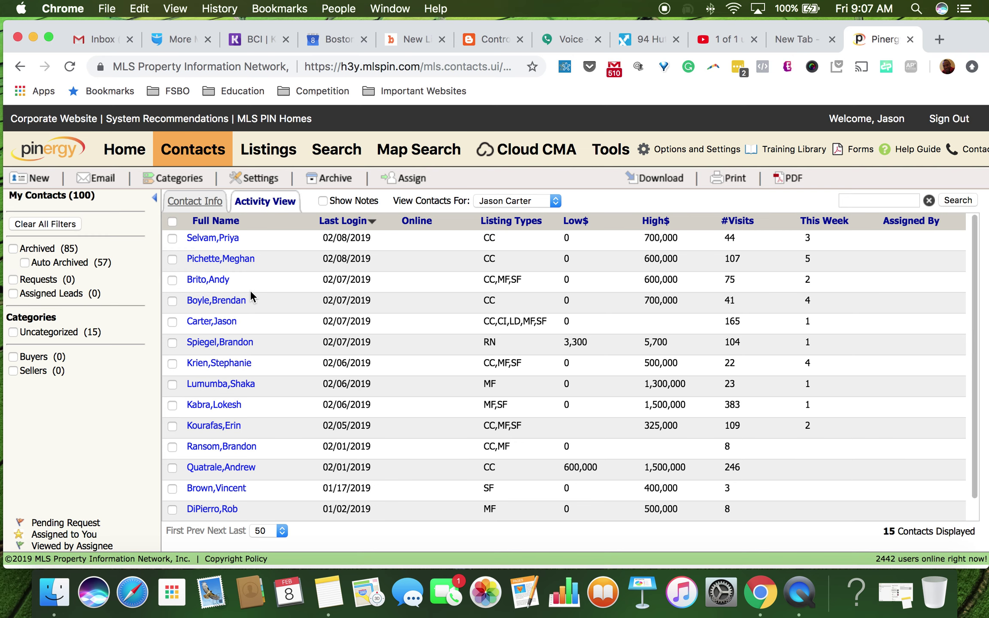
{"action": "scroll", "coordinate": [250, 292], "scroll_direction": "down", "scroll_amount": 1}
{"action": "scroll", "coordinate": [251, 295], "scroll_direction": "up", "scroll_amount": 1}
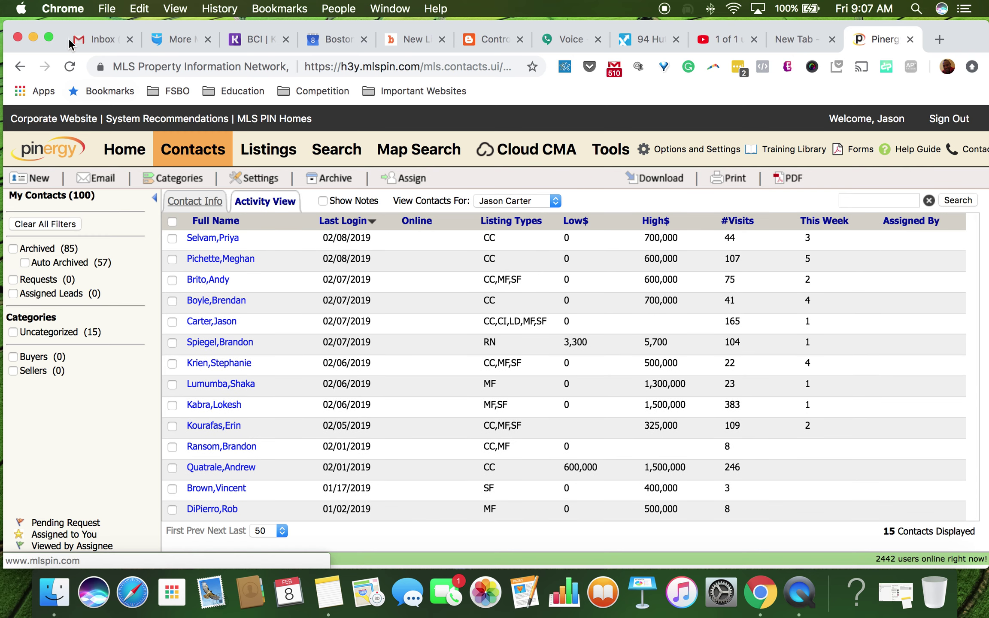
{"action": "left_click", "coordinate": [47, 189]}
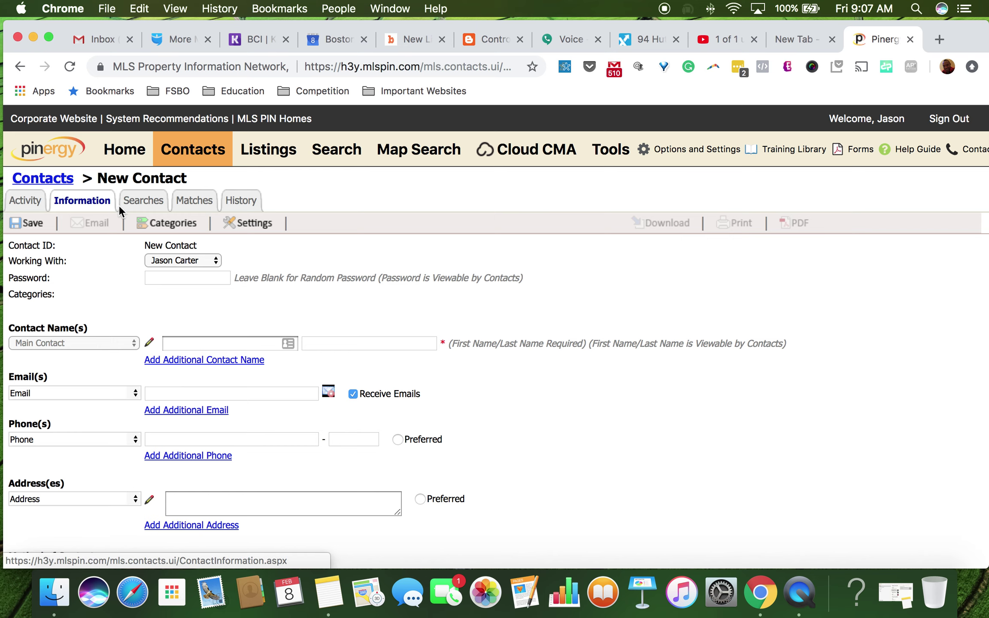
Step: In Gmail, search mail for the client's name and open her most recent conversation
{"action": "left_click", "coordinate": [97, 41]}
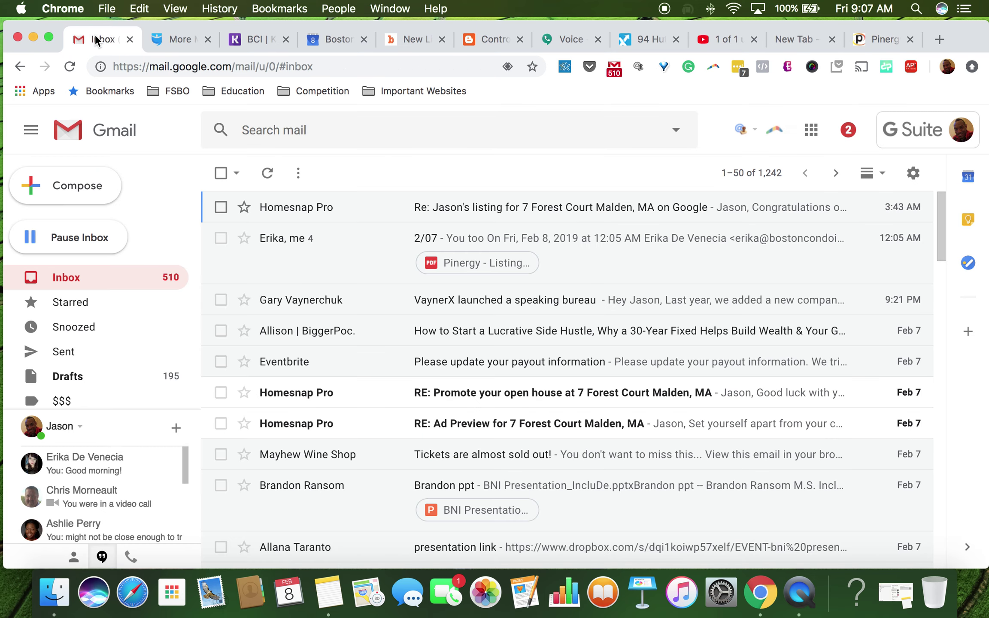
{"action": "left_click", "coordinate": [281, 137]}
{"action": "type", "text": "maggi"}
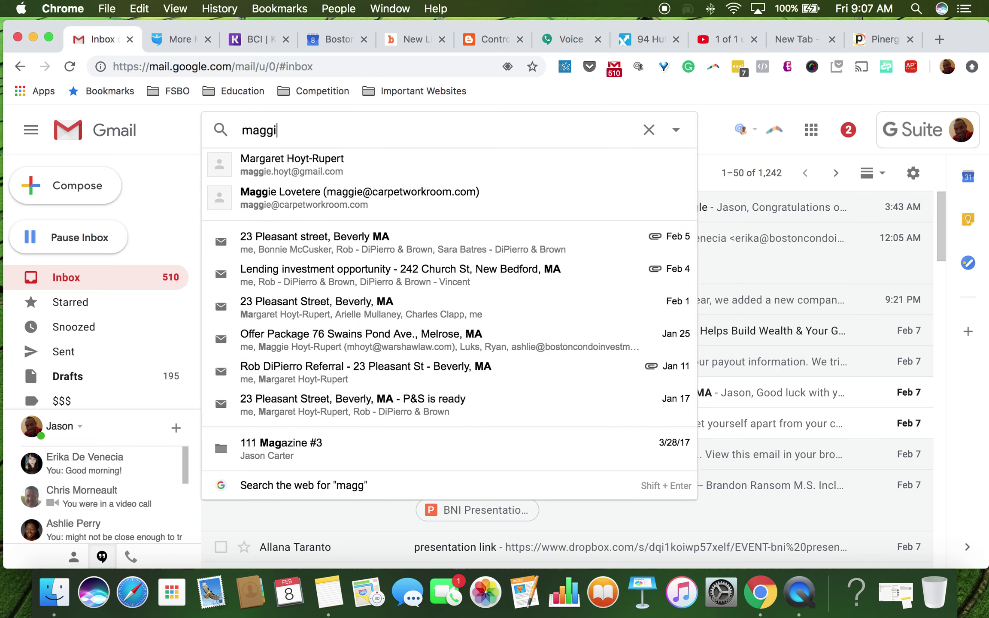
{"action": "left_click", "coordinate": [310, 194]}
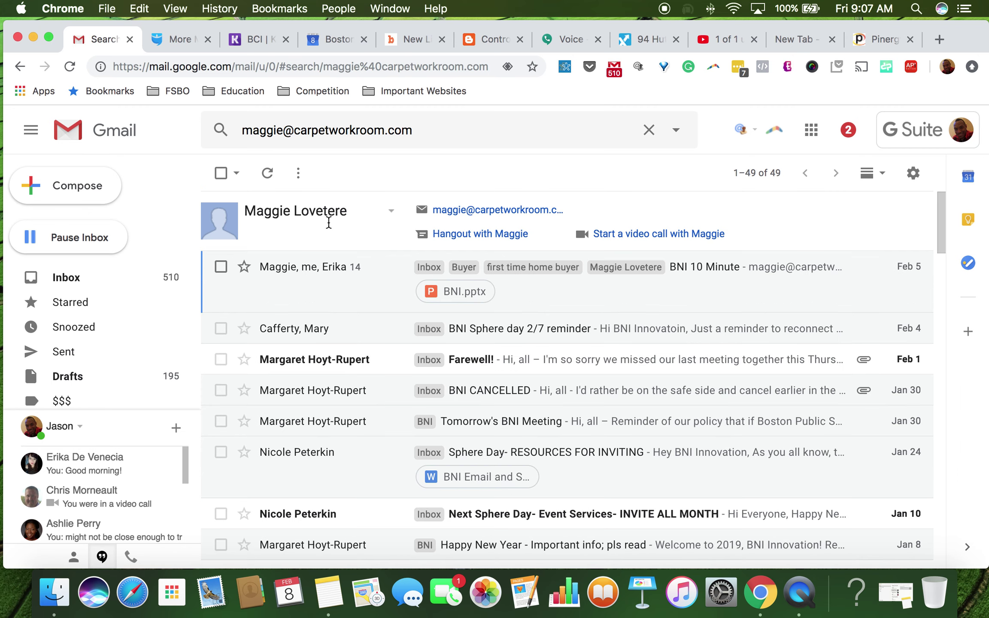
{"action": "left_click", "coordinate": [337, 279]}
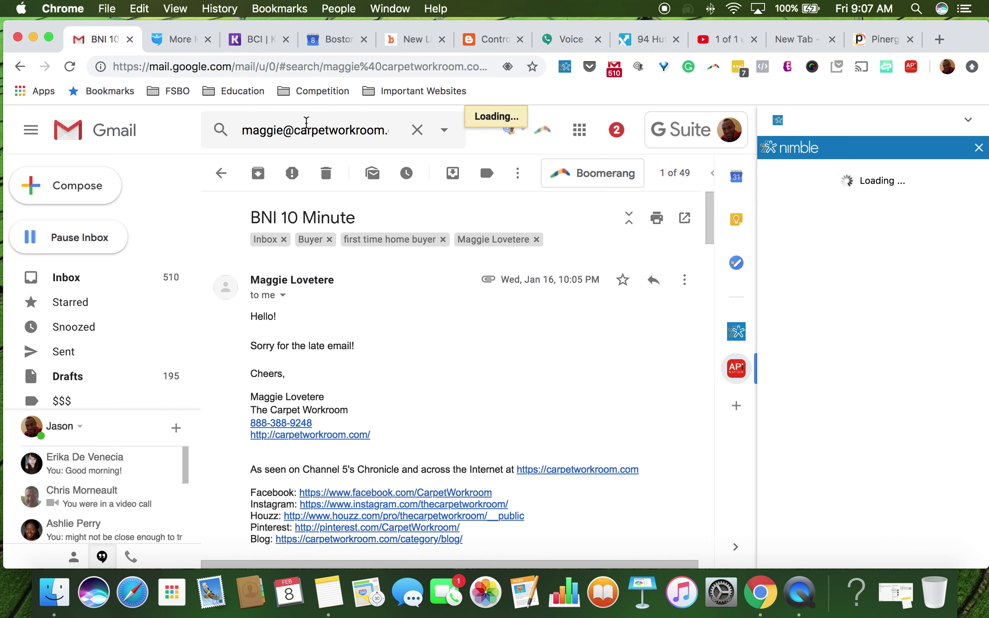
Step: Select the client's e-mail address in the search box and copy it
{"action": "double_click", "coordinate": [302, 125]}
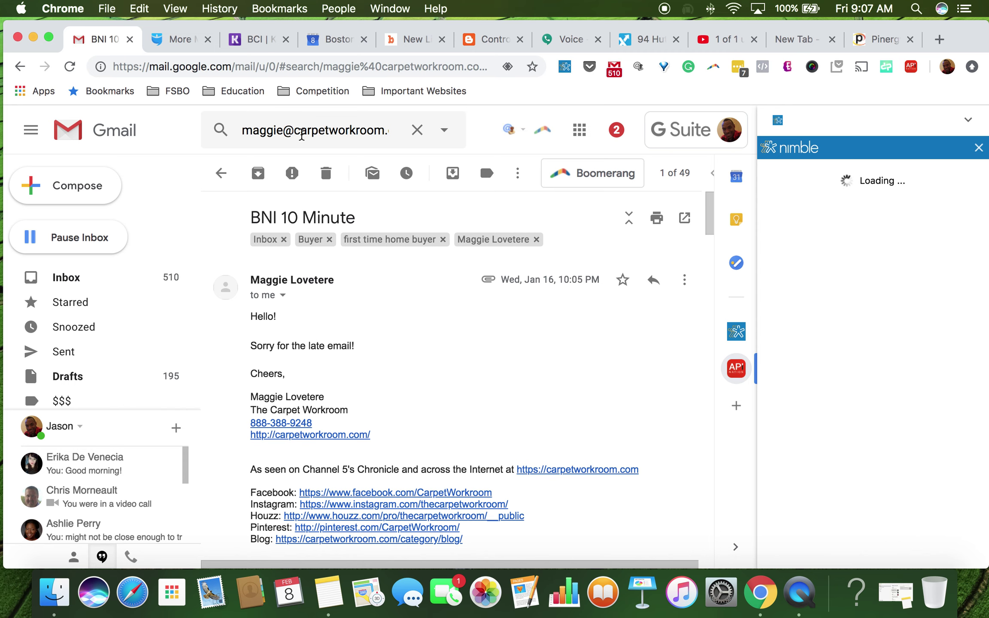
{"action": "left_click", "coordinate": [302, 136]}
{"action": "left_click", "coordinate": [394, 123]}
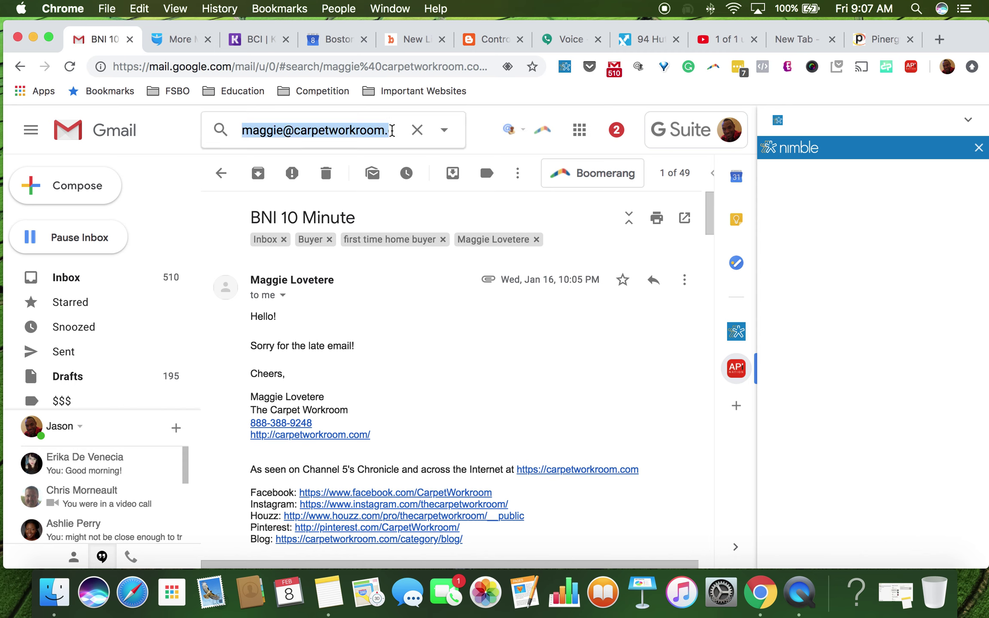
{"action": "left_click", "coordinate": [384, 130]}
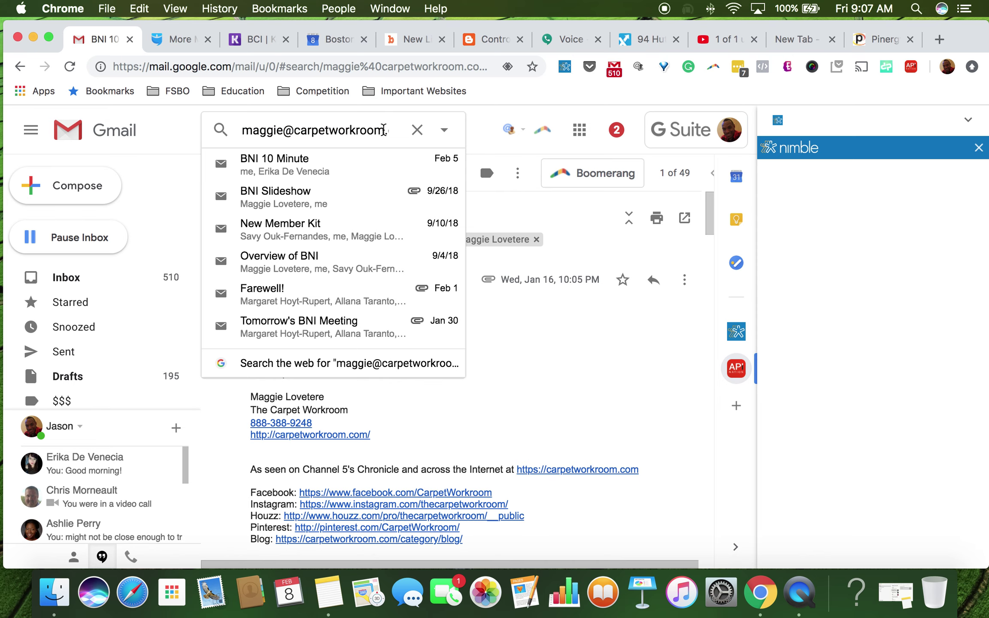
{"action": "left_click_drag", "start_coordinate": [383, 130], "coordinate": [221, 126]}
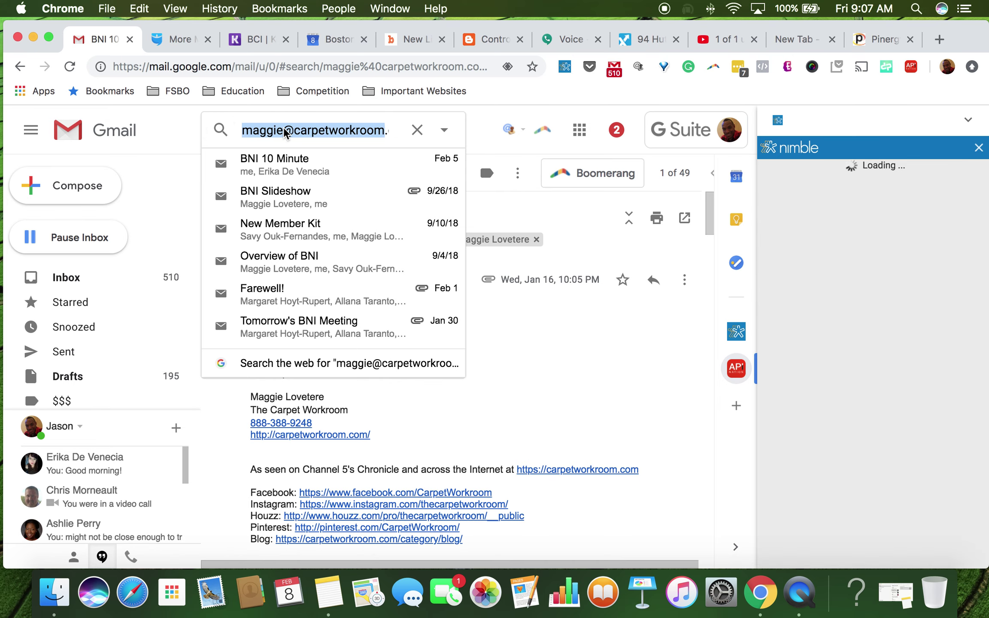
{"action": "right_click", "coordinate": [284, 132]}
{"action": "left_click", "coordinate": [300, 240]}
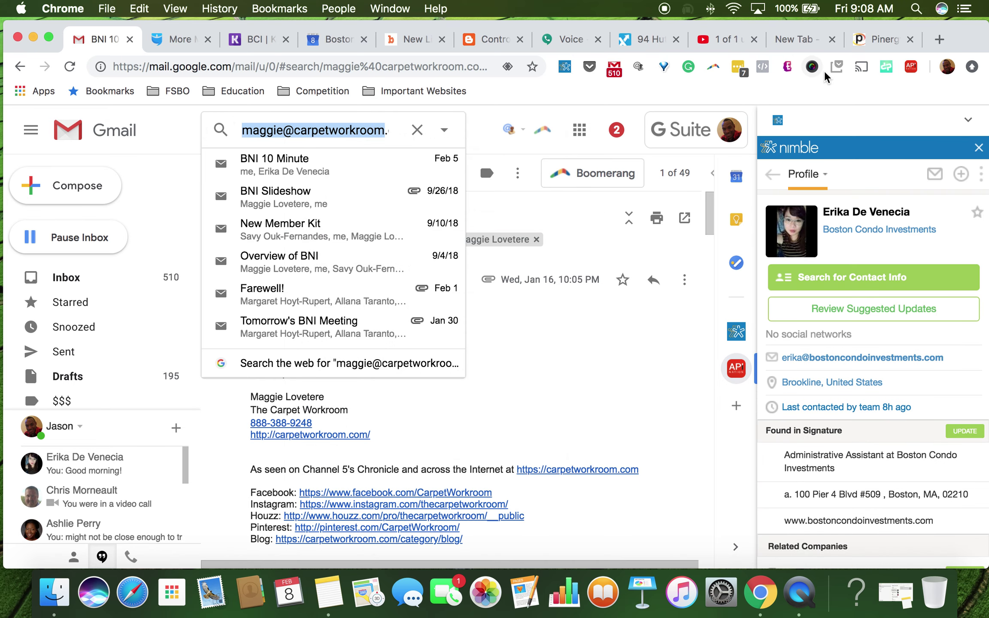
{"action": "left_click", "coordinate": [880, 40]}
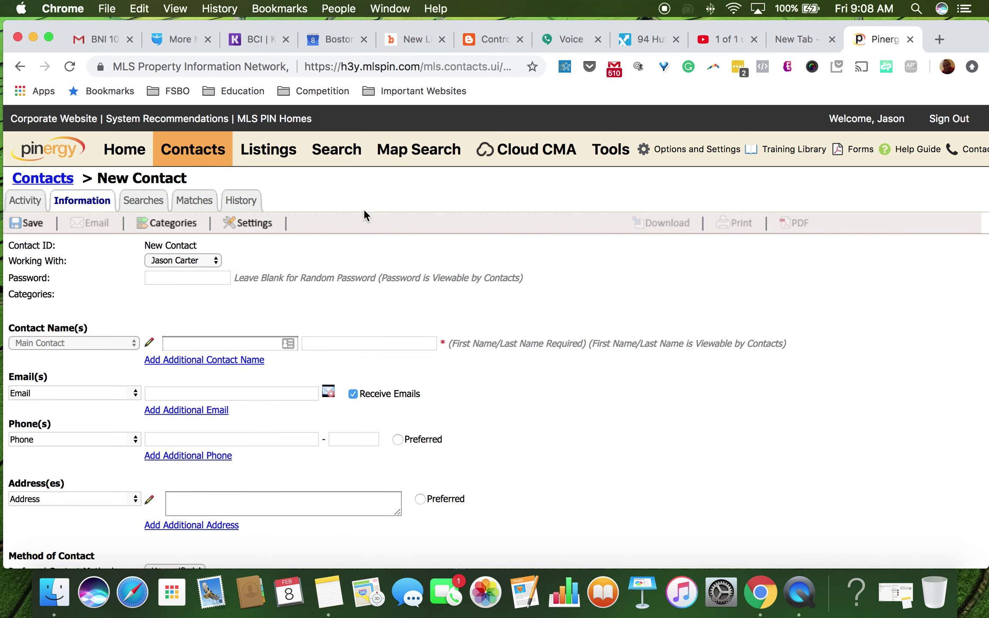
Step: Enter the client's first and last name, correcting the misspelled last name
{"action": "left_click", "coordinate": [251, 342]}
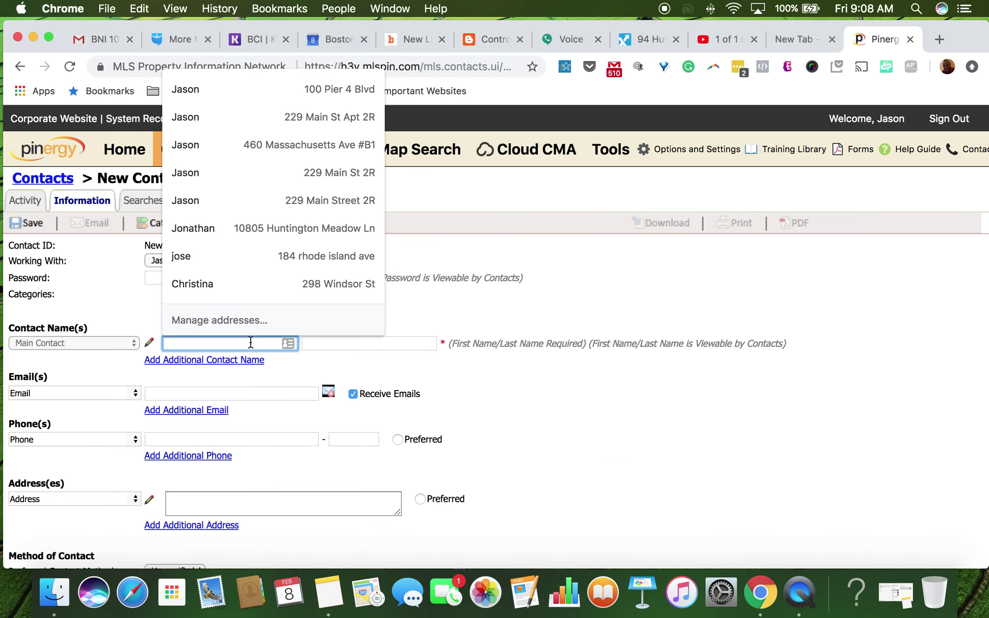
{"action": "key", "text": "Tab"}
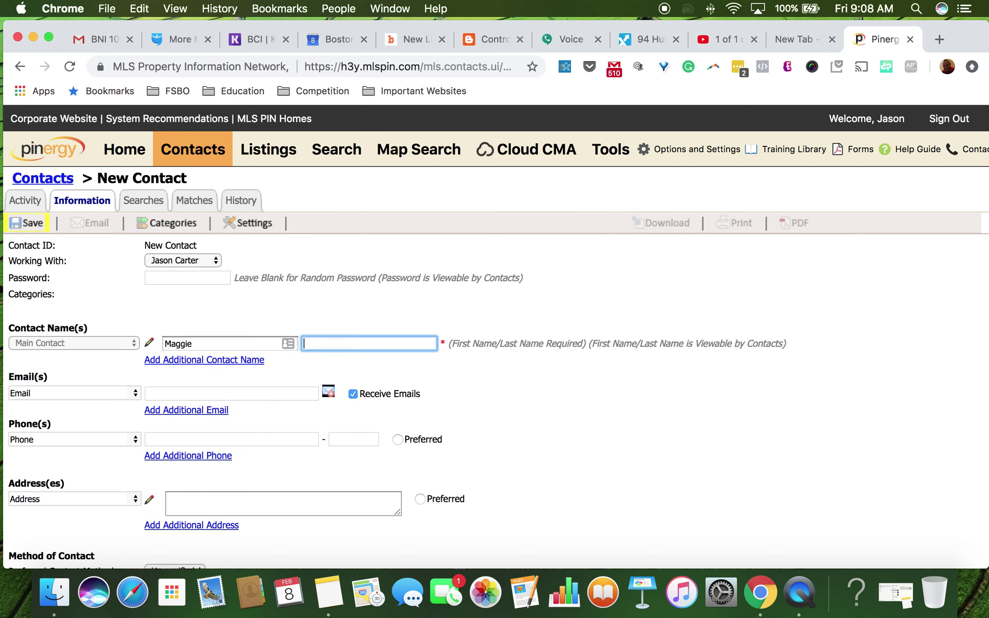
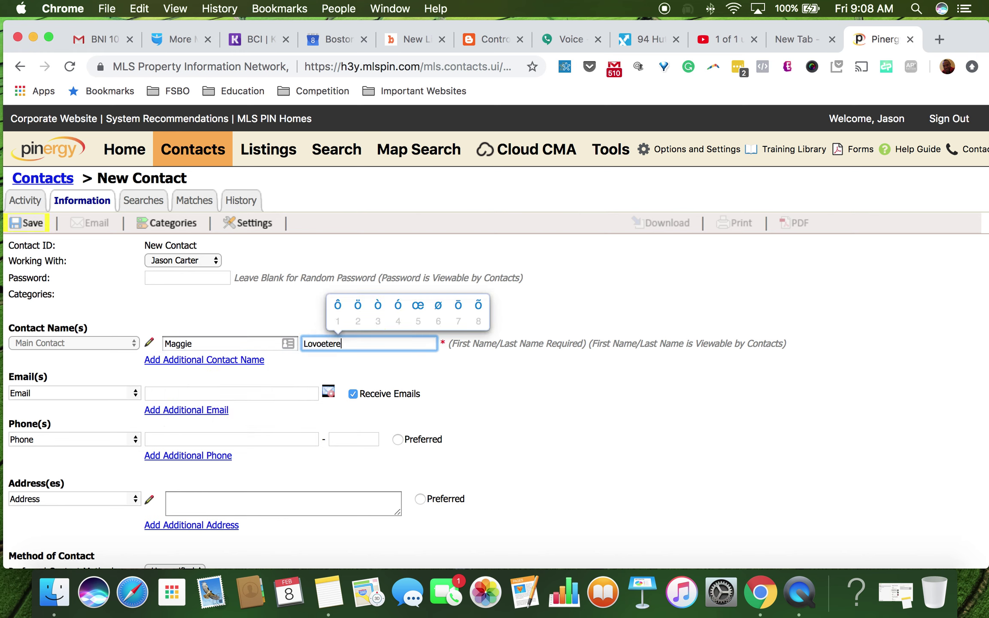
{"action": "type", "text": "ô"}
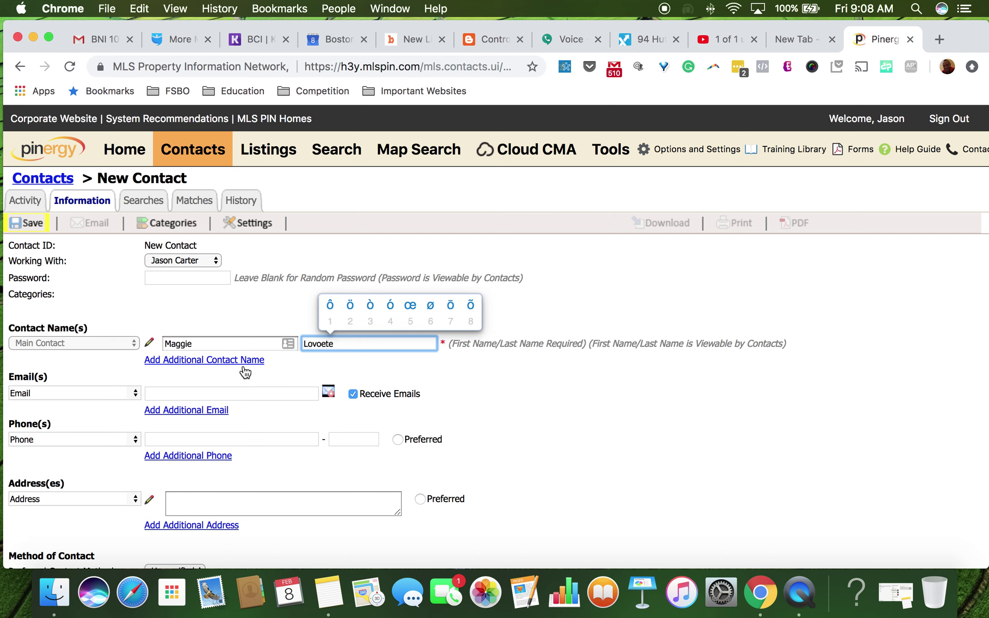
{"action": "left_click", "coordinate": [238, 393]}
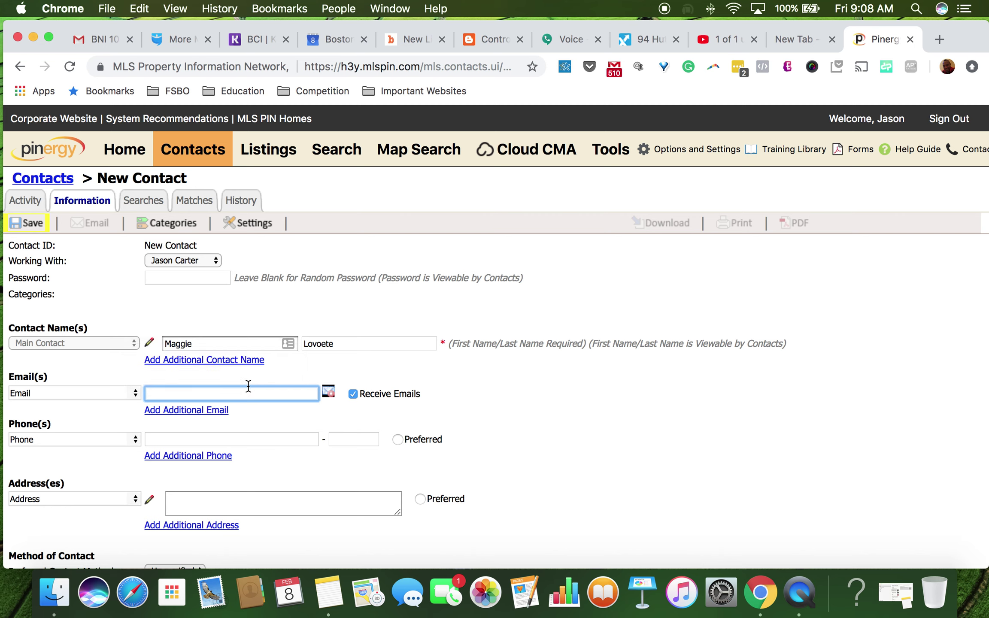
{"action": "left_click", "coordinate": [344, 339]}
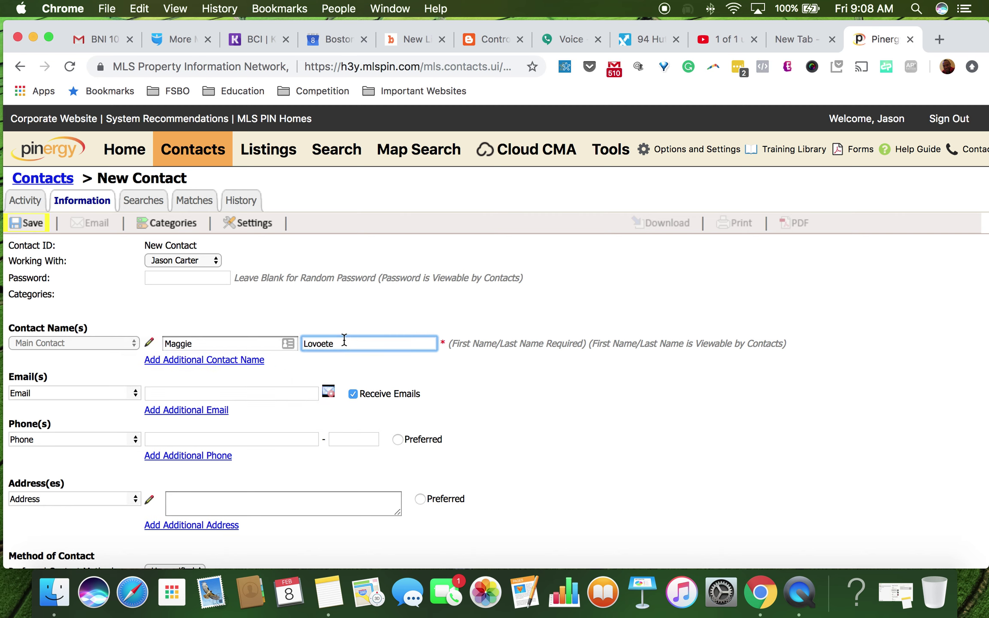
{"action": "key", "text": "BackSpace"}
{"action": "key", "text": "BackSpace"}
{"action": "key", "text": "BackSpace"}
{"action": "key", "text": "BackSpace"}
{"action": "type", "text": "etere"}
{"action": "key", "text": "Tab"}
{"action": "key", "text": "Tab"}
{"action": "key", "text": "Tab"}
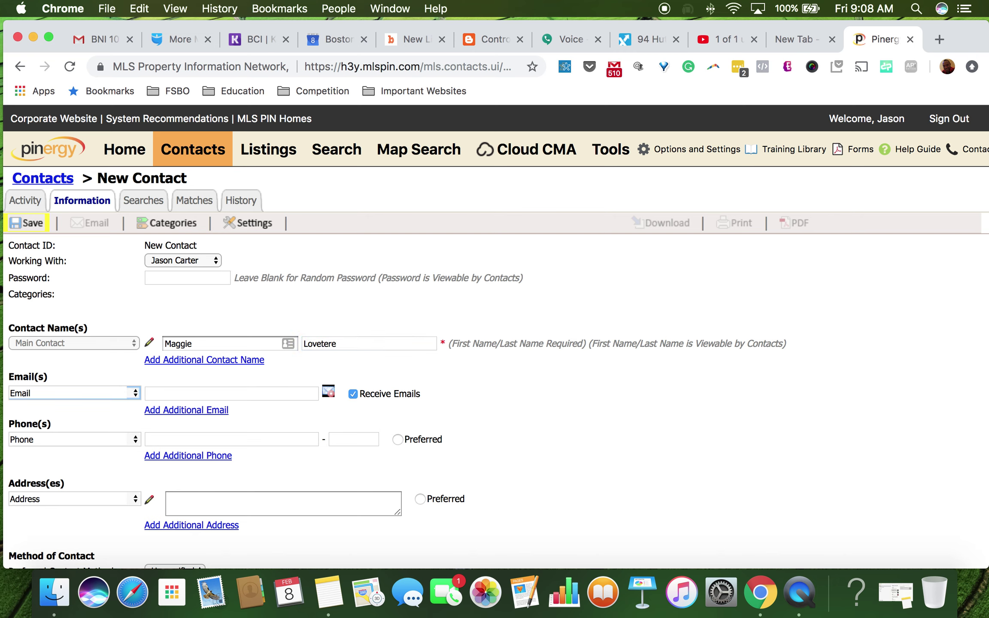
Step: Enter the client's e-mail address, completing it with .com, and check it against Gmail
{"action": "key", "text": "o"}
{"action": "key", "text": "Escape"}
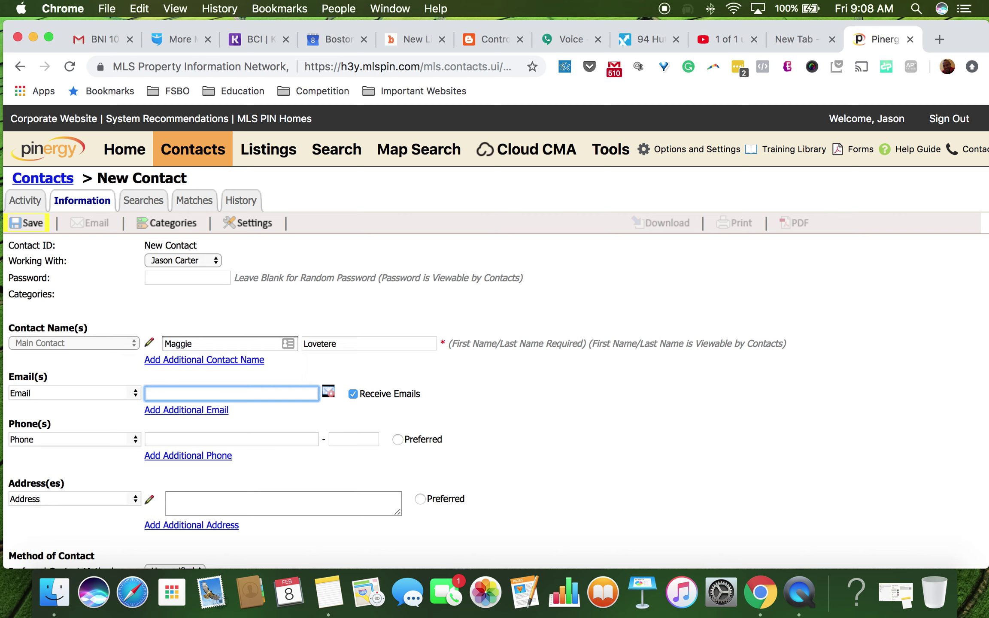
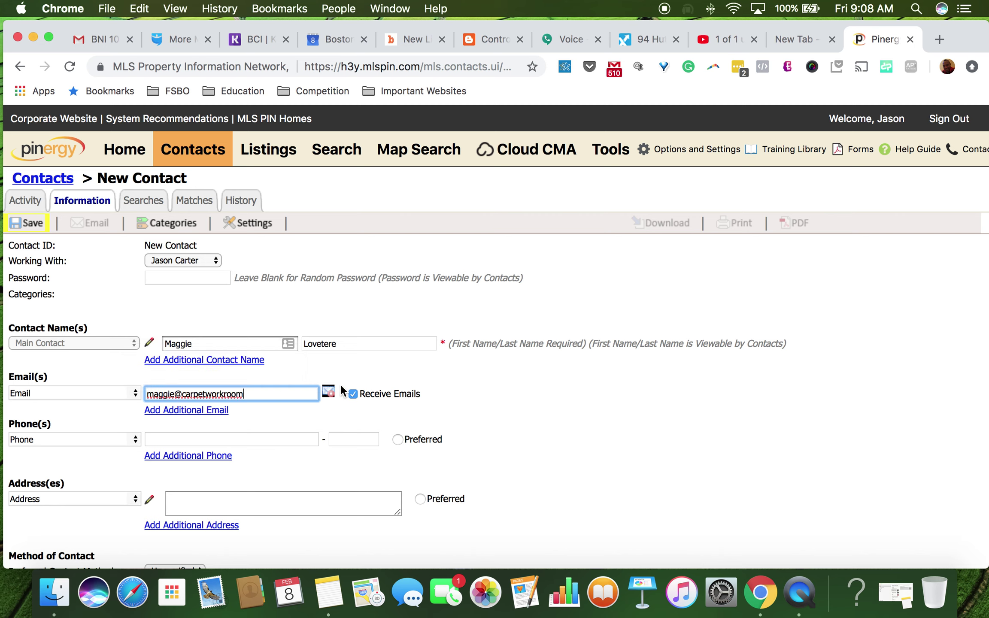
{"action": "left_click", "coordinate": [307, 423]}
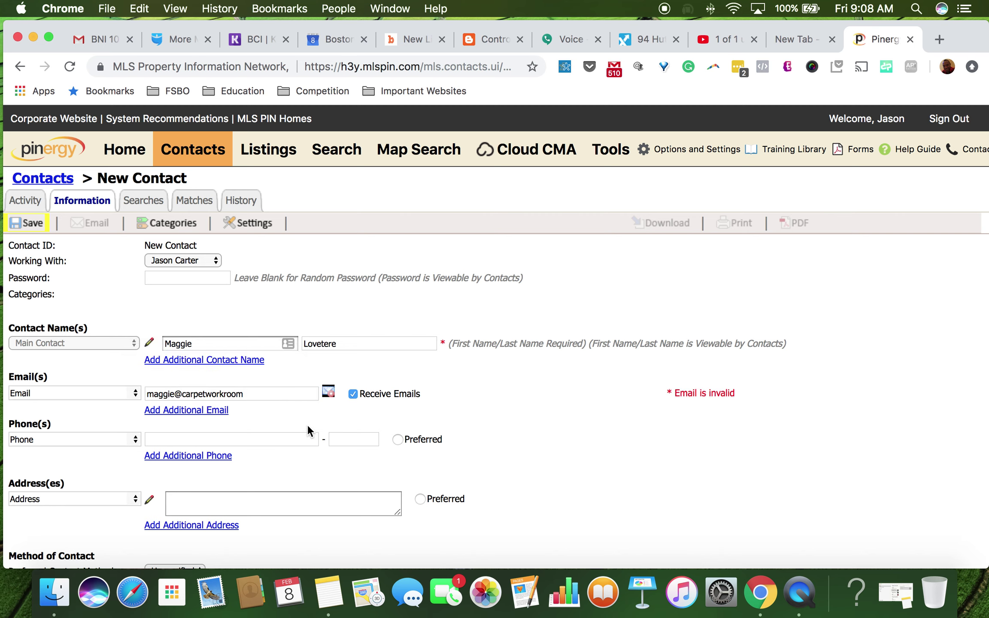
{"action": "left_click", "coordinate": [281, 393]}
{"action": "type", "text": ".com"}
{"action": "key", "text": "Tab"}
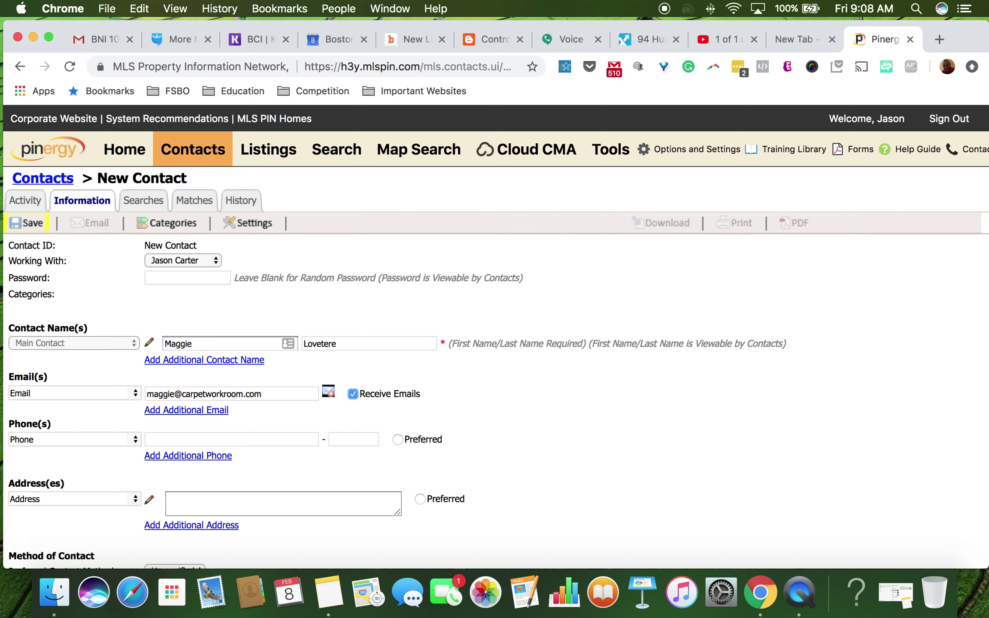
{"action": "left_click", "coordinate": [109, 37]}
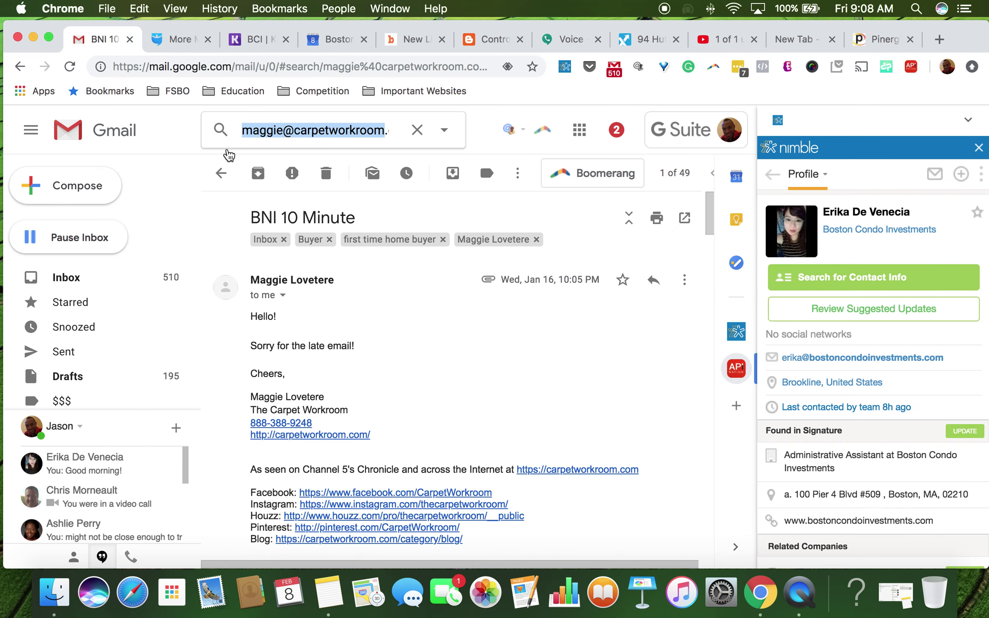
{"action": "left_click", "coordinate": [865, 47]}
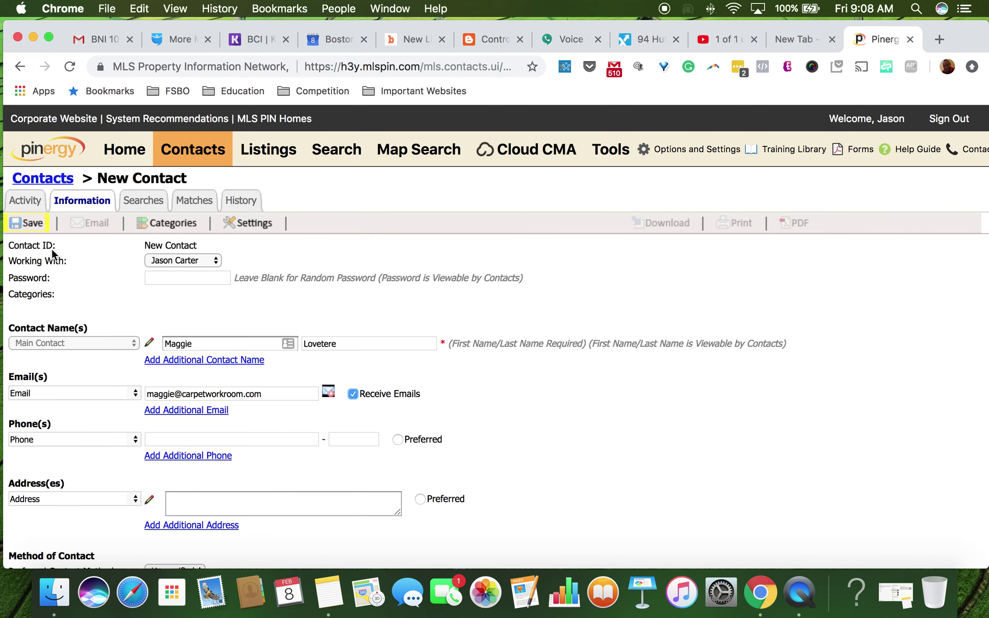
Step: Save the new contact, acknowledge the confirmation, and view its empty Searches tab
{"action": "mouse_move", "coordinate": [22, 230]}
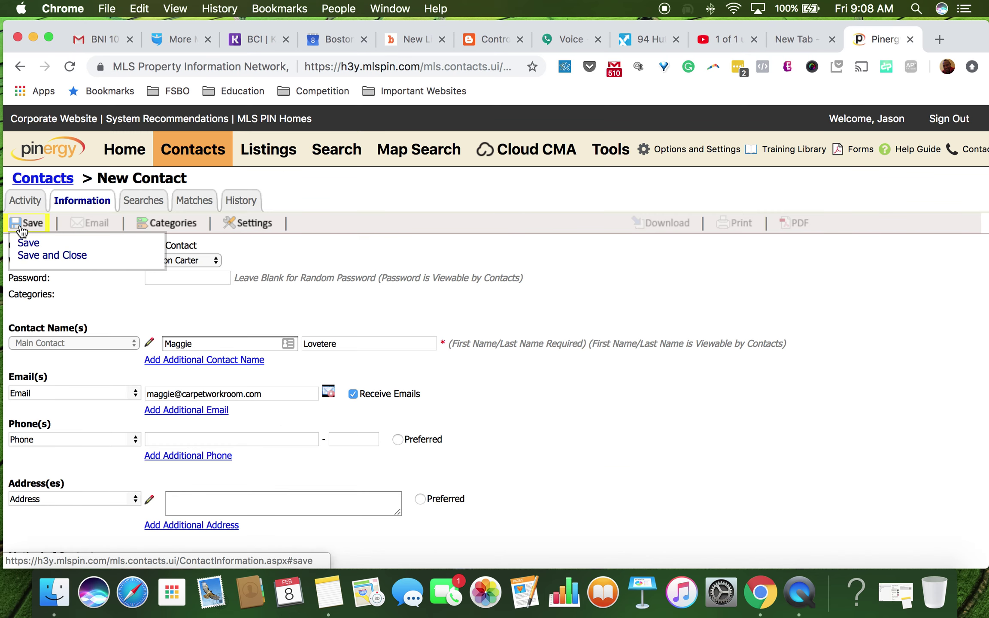
{"action": "left_click", "coordinate": [28, 244]}
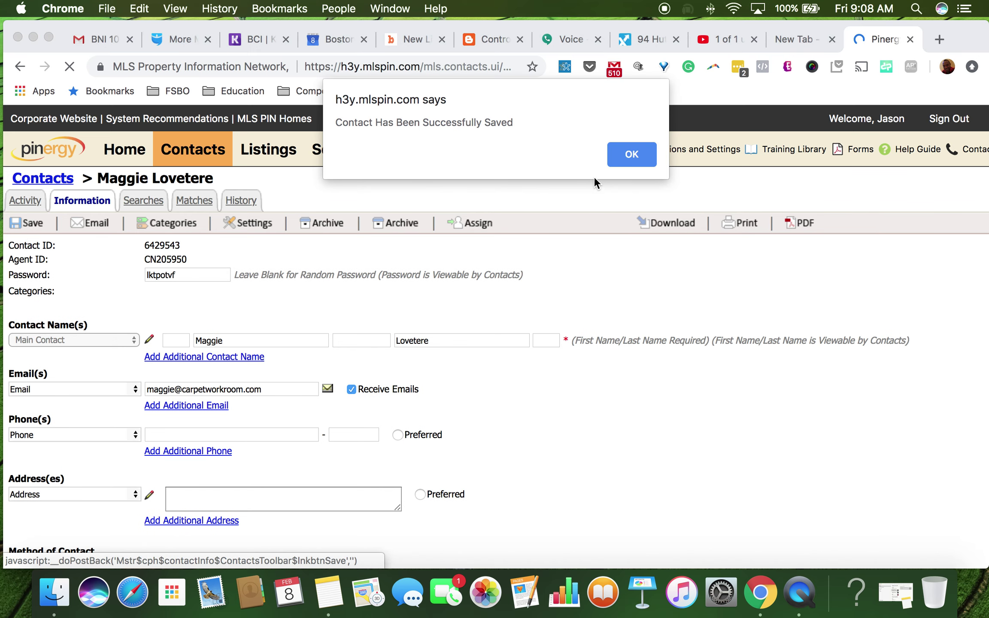
{"action": "left_click", "coordinate": [631, 154]}
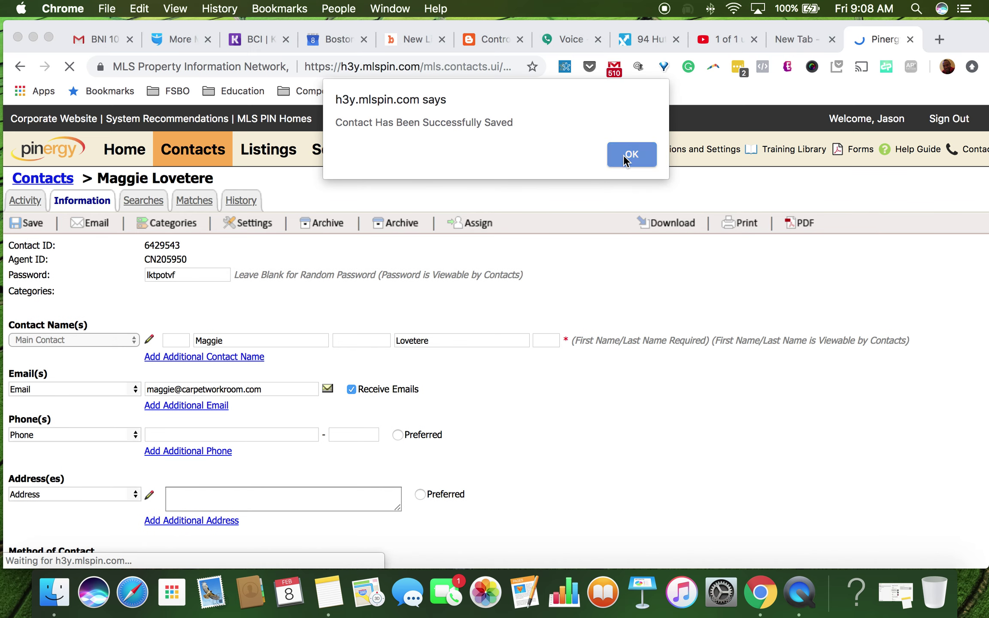
{"action": "left_click", "coordinate": [143, 200]}
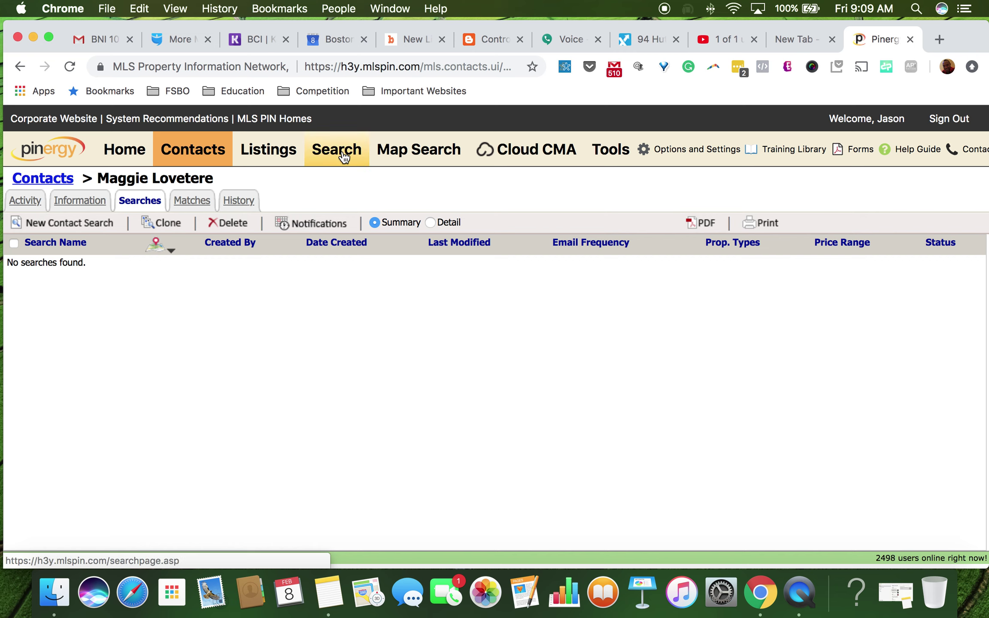
Step: Open the listing Search page in a new tab, then reread the client's request in Gmail
{"action": "right_click", "coordinate": [314, 166]}
{"action": "left_click", "coordinate": [375, 167]}
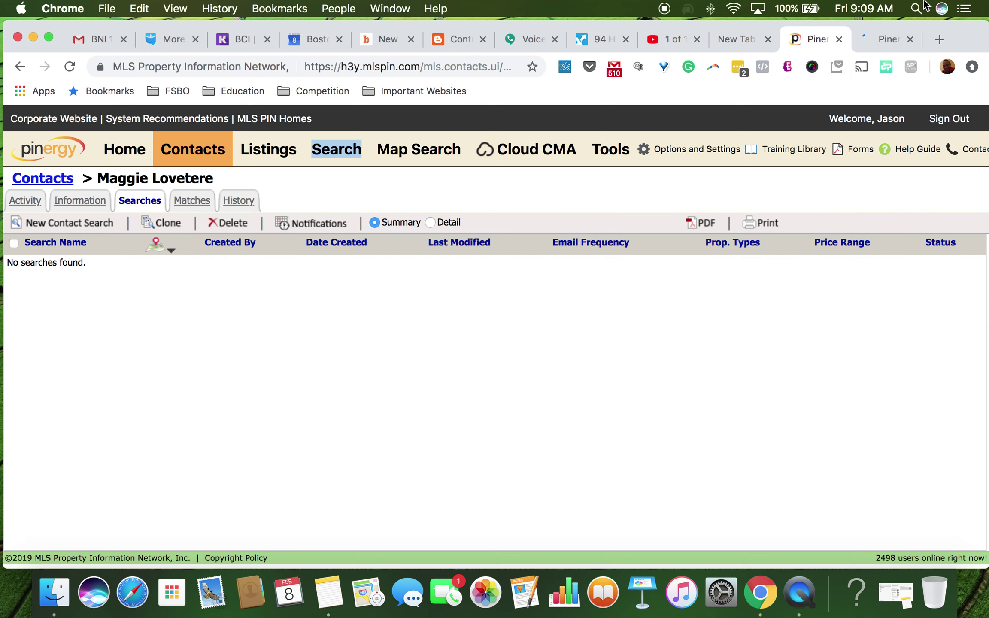
{"action": "left_click", "coordinate": [894, 36]}
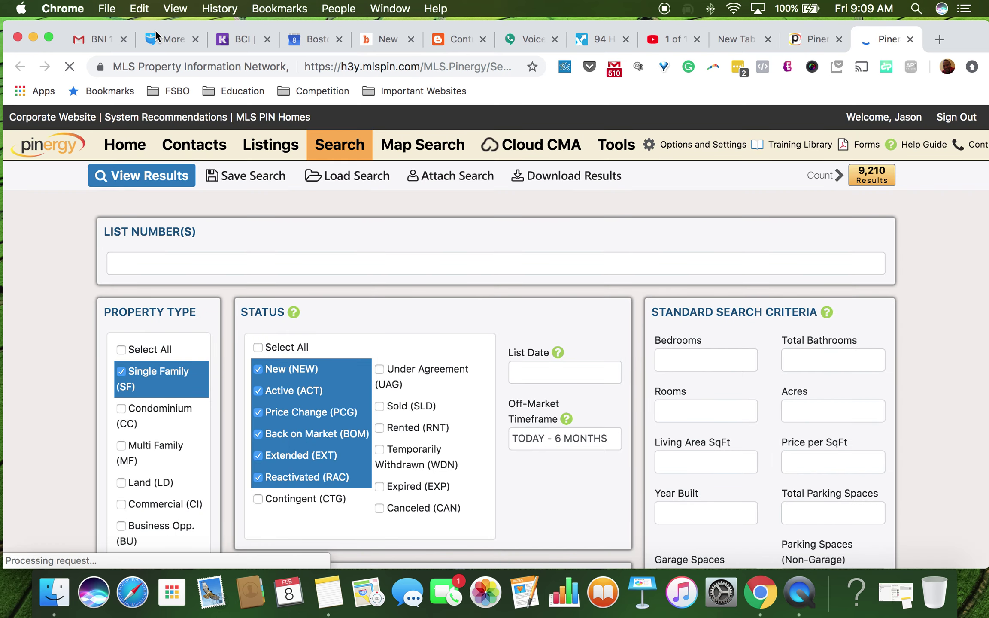
{"action": "left_click", "coordinate": [102, 36]}
{"action": "scroll", "coordinate": [359, 344], "scroll_direction": "down", "scroll_amount": 7}
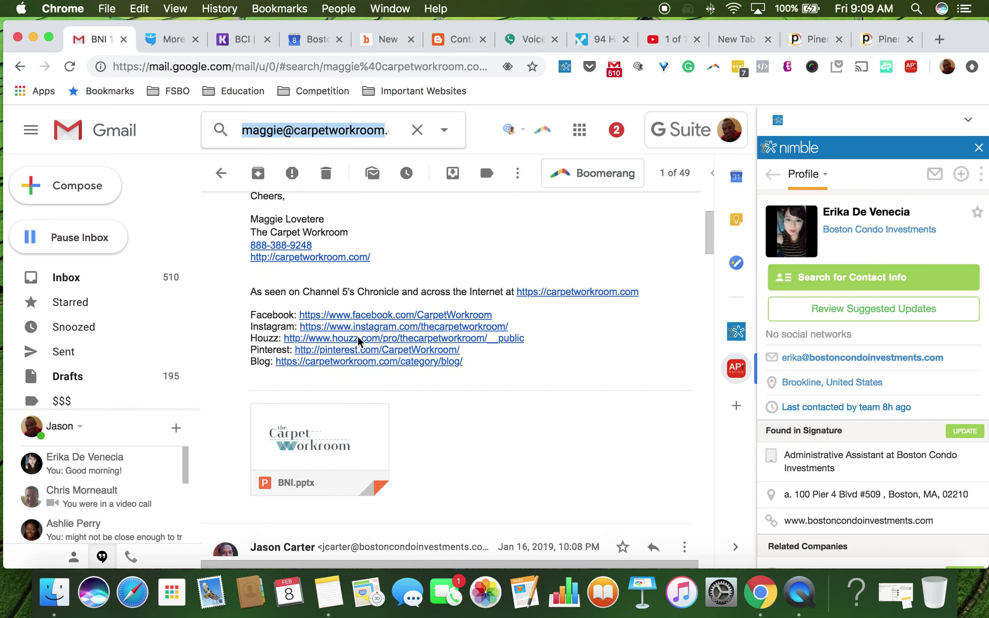
{"action": "scroll", "coordinate": [360, 344], "scroll_direction": "down", "scroll_amount": 7}
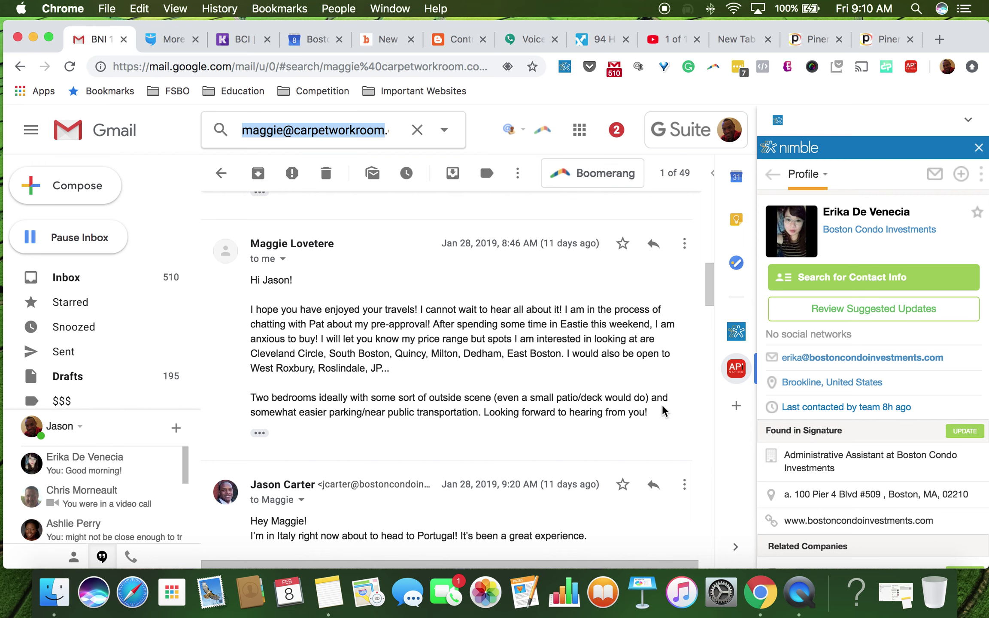
{"action": "left_click", "coordinate": [874, 41]}
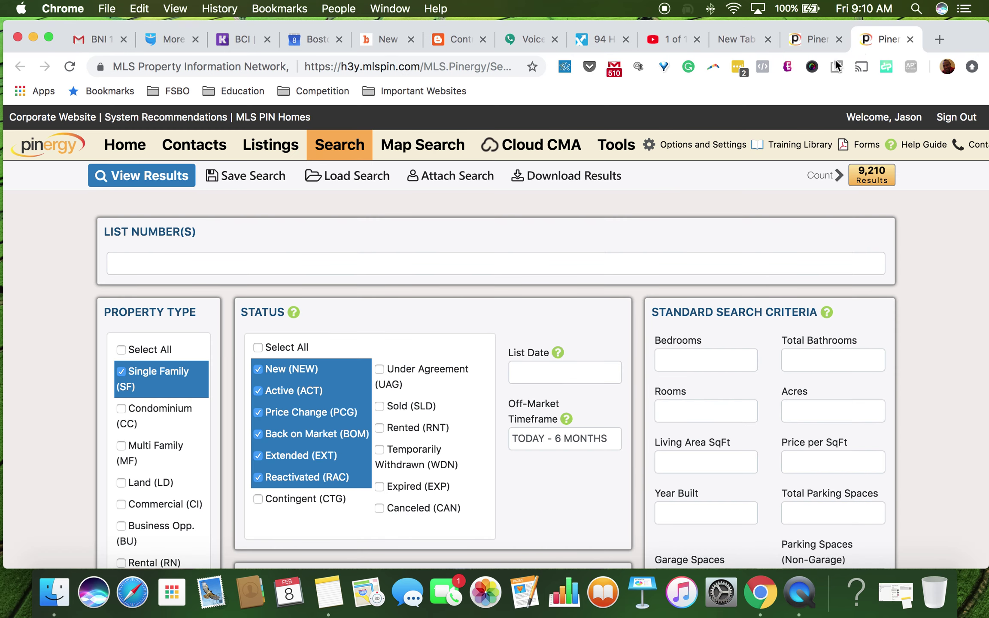
Step: Switch the property type from Single Family (SF) to Condominium (CC)
{"action": "left_click", "coordinate": [122, 407]}
{"action": "left_click", "coordinate": [121, 370]}
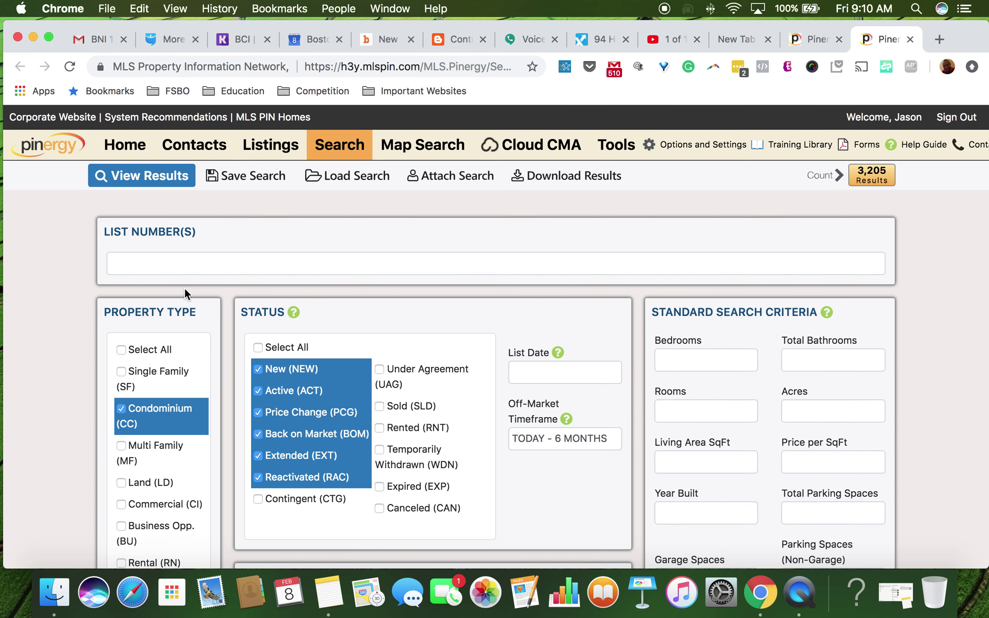
{"action": "scroll", "coordinate": [102, 366], "scroll_direction": "down", "scroll_amount": 1}
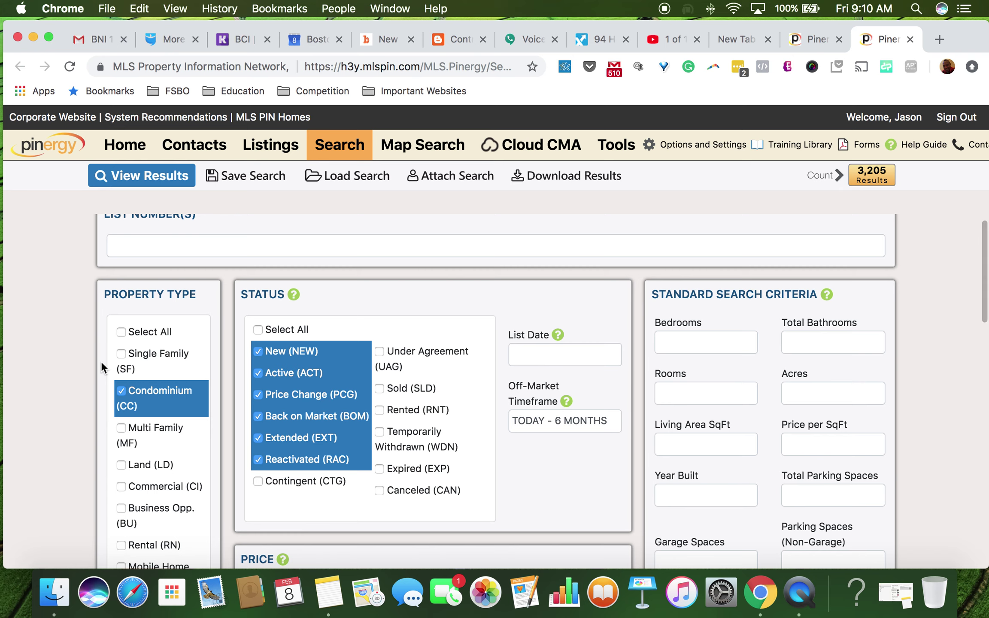
{"action": "scroll", "coordinate": [102, 365], "scroll_direction": "down", "scroll_amount": 2}
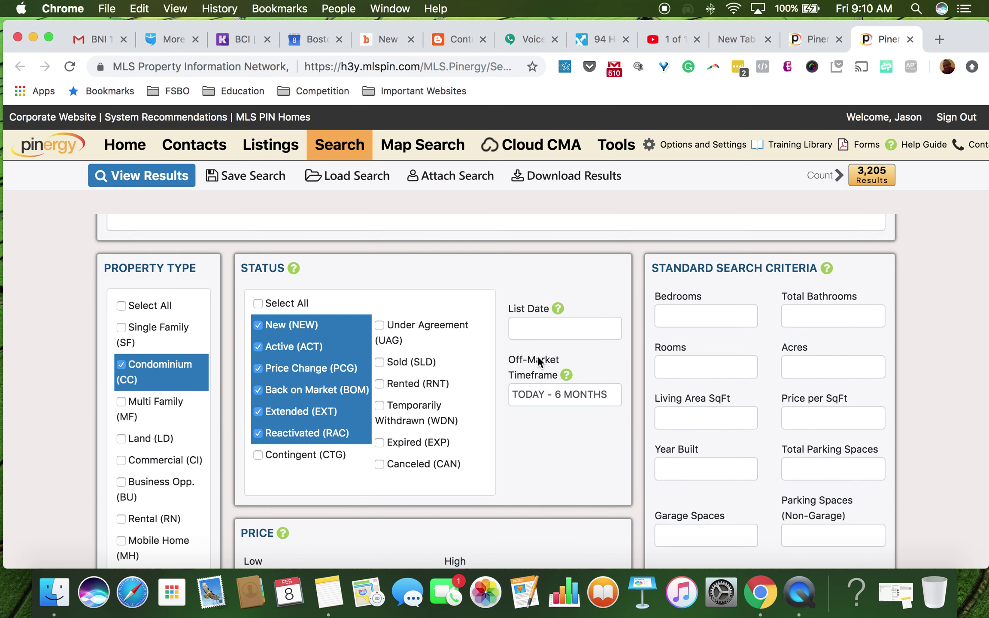
{"action": "scroll", "coordinate": [538, 358], "scroll_direction": "down", "scroll_amount": 3}
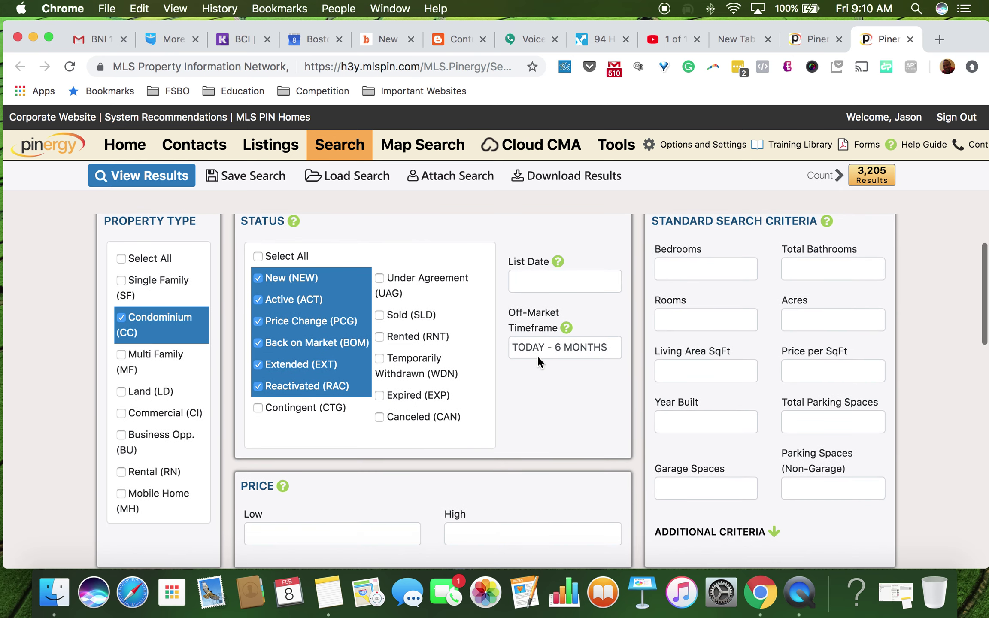
{"action": "left_click", "coordinate": [705, 269]}
Step: Require 2 bedrooms, bringing the count down to 1,821 results
{"action": "type", "text": "2"}
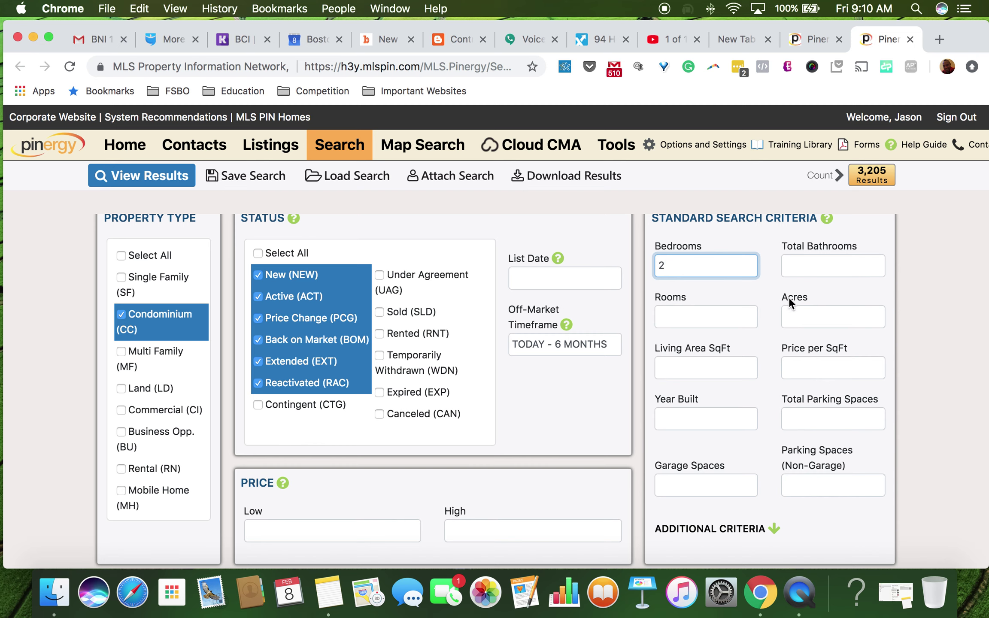
{"action": "key", "text": "Tab"}
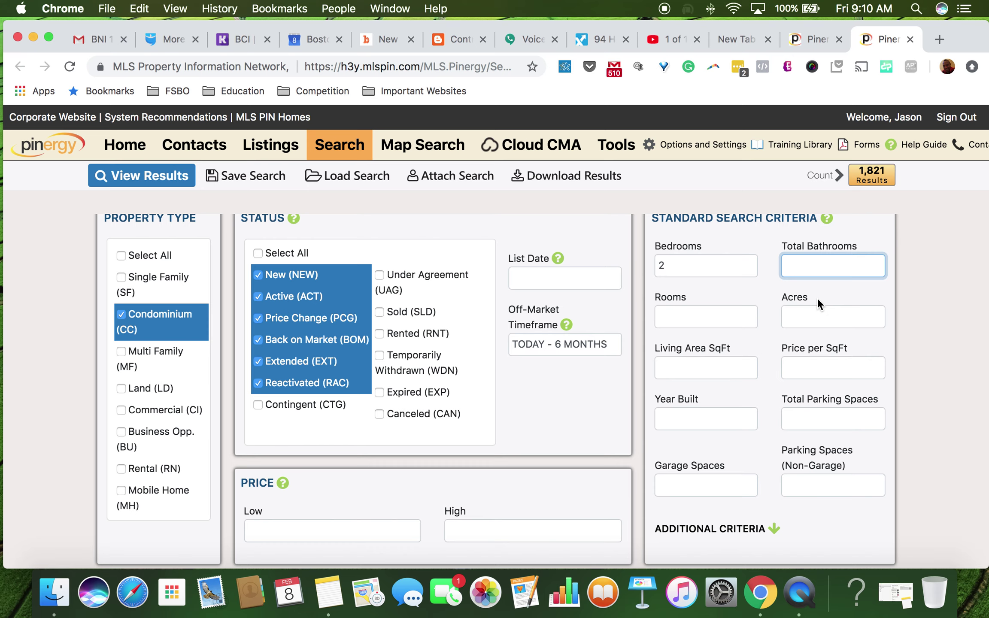
{"action": "scroll", "coordinate": [618, 292], "scroll_direction": "down", "scroll_amount": 5}
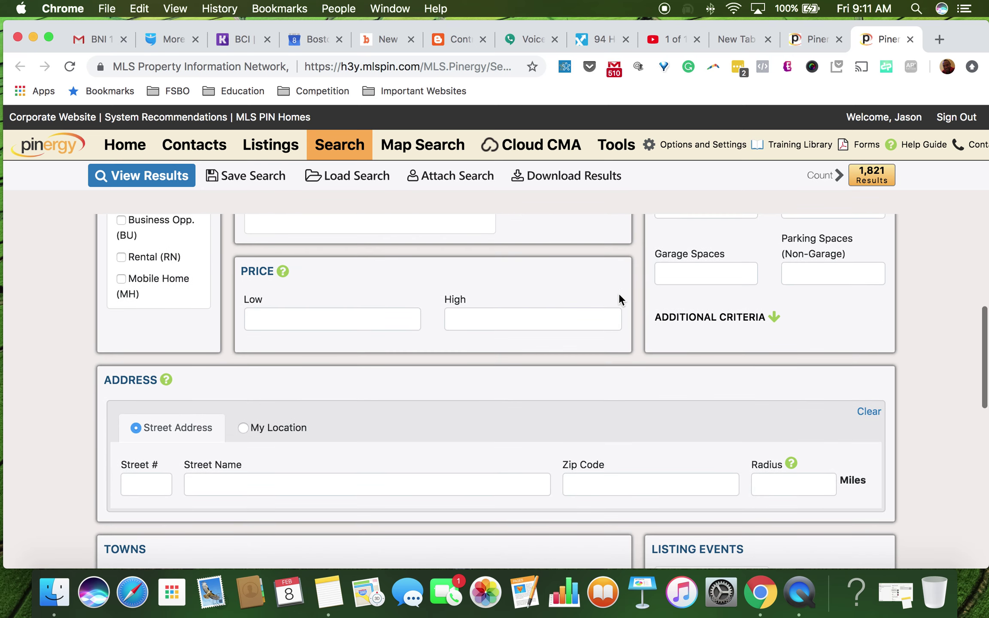
{"action": "scroll", "coordinate": [619, 295], "scroll_direction": "down", "scroll_amount": 5}
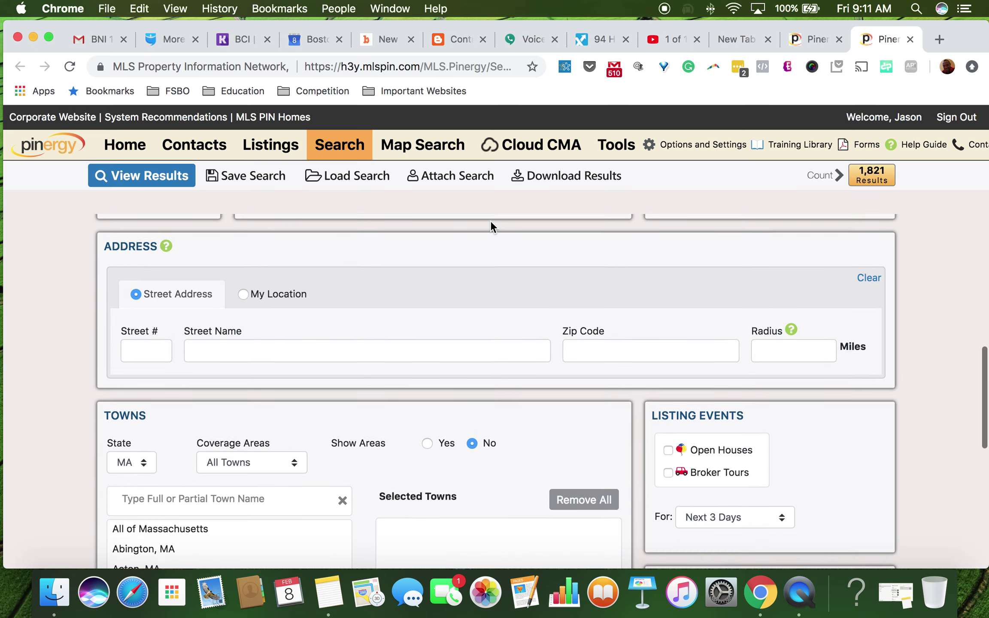
{"action": "scroll", "coordinate": [489, 220], "scroll_direction": "down", "scroll_amount": 4}
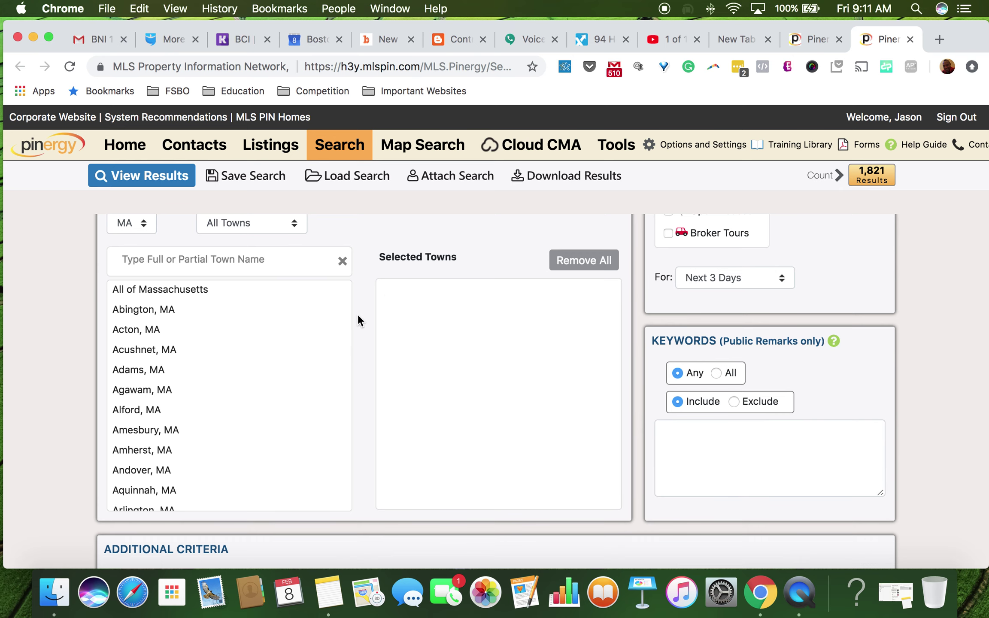
{"action": "scroll", "coordinate": [353, 318], "scroll_direction": "up", "scroll_amount": 2}
{"action": "scroll", "coordinate": [353, 317], "scroll_direction": "down", "scroll_amount": 3}
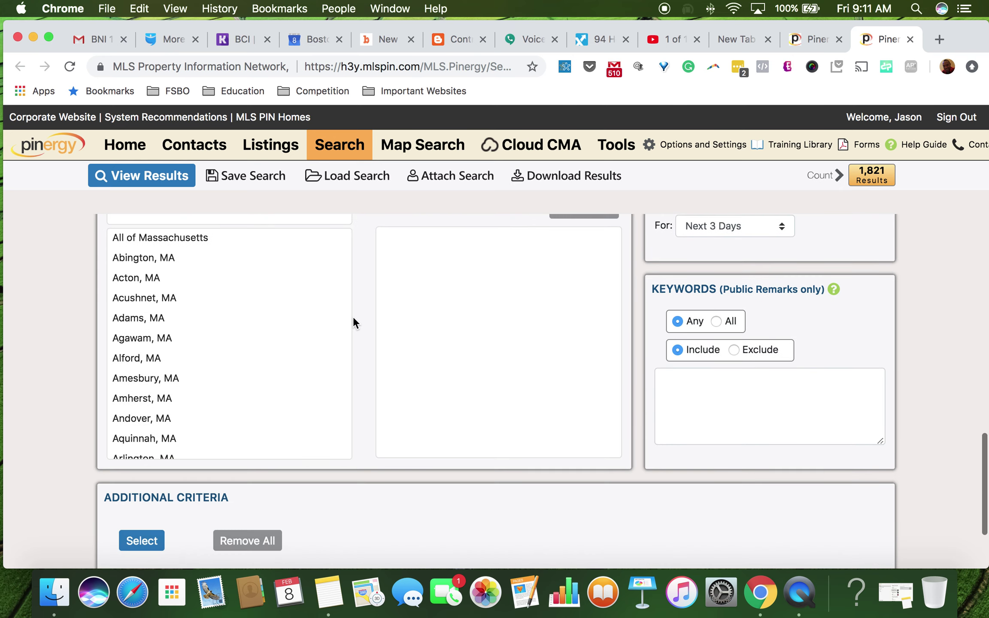
{"action": "scroll", "coordinate": [353, 318], "scroll_direction": "down", "scroll_amount": 3}
{"action": "scroll", "coordinate": [353, 318], "scroll_direction": "up", "scroll_amount": 6}
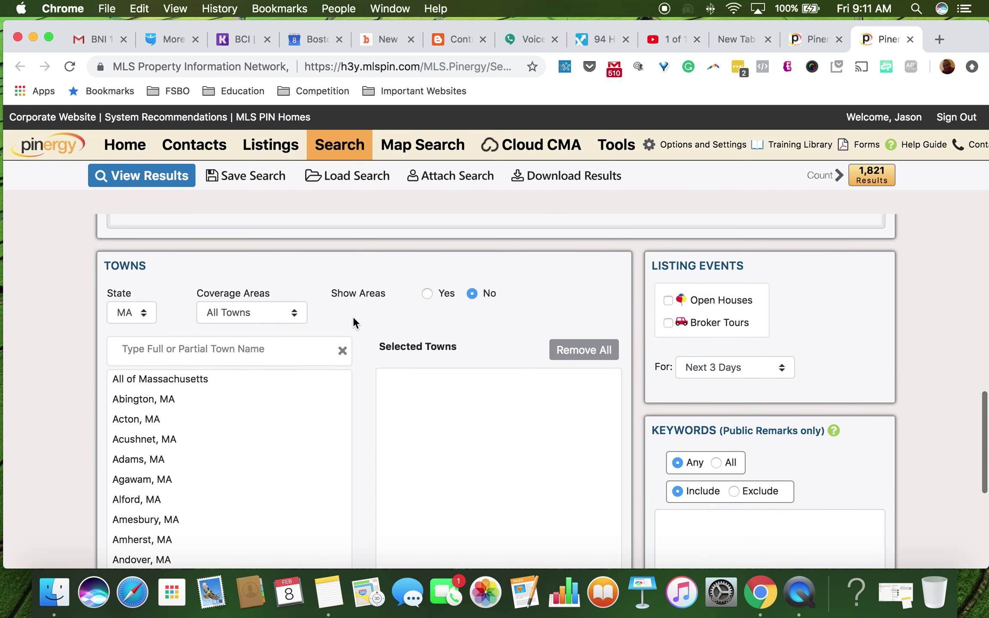
Step: Try filtering the town list for 'east boston', then clear the town filter
{"action": "left_click", "coordinate": [263, 349]}
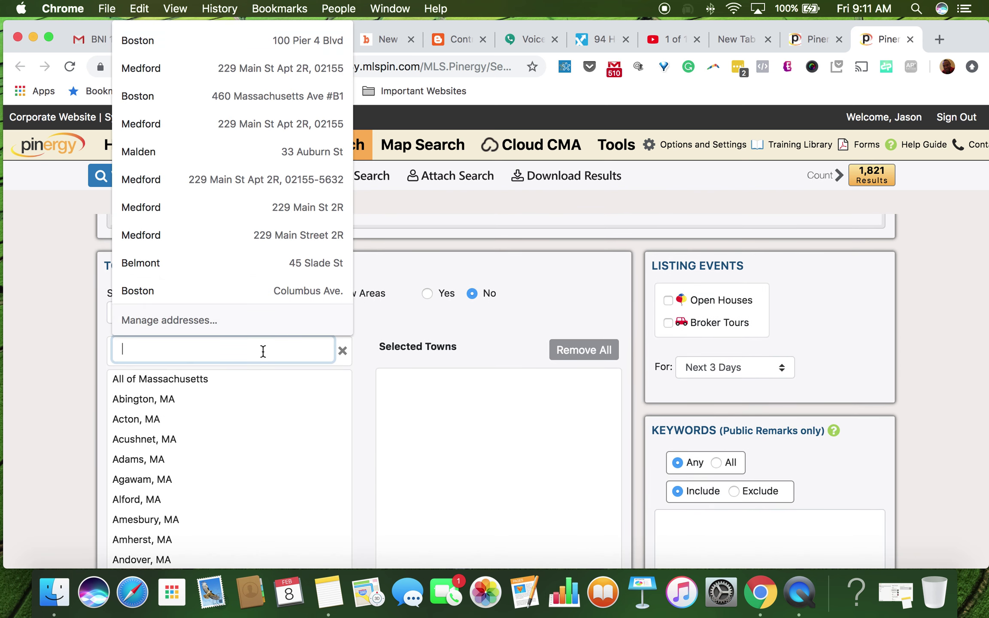
{"action": "type", "text": "east "}
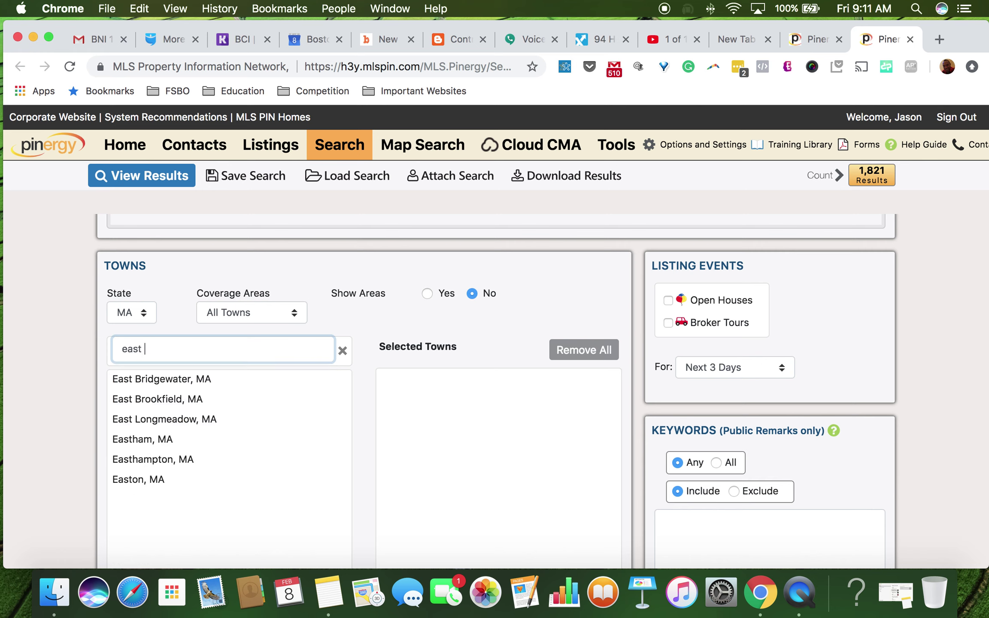
{"action": "type", "text": "bston"}
{"action": "key", "text": "BackSpace"}
{"action": "key", "text": "BackSpace"}
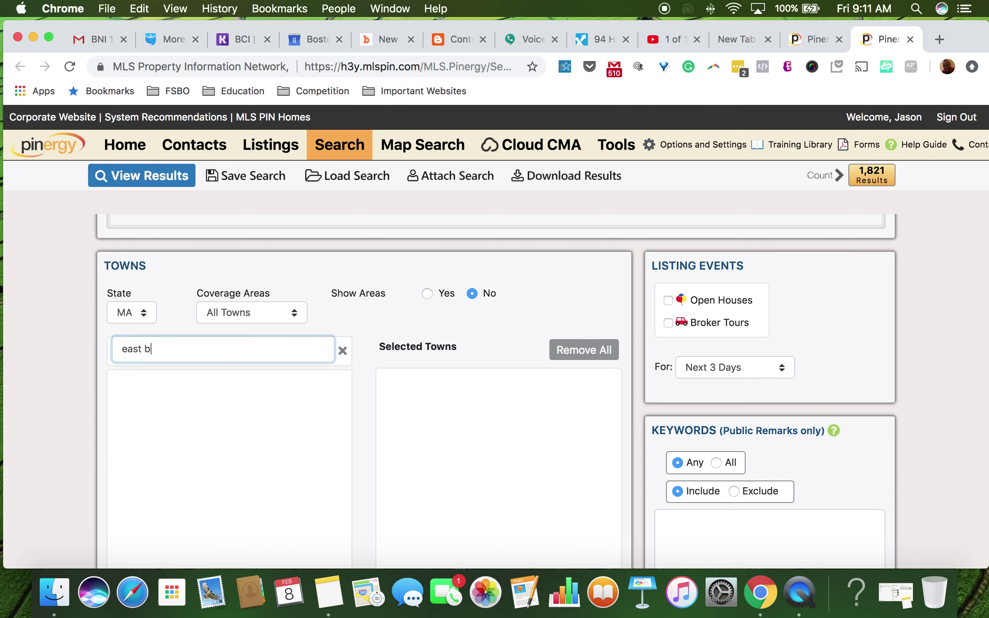
{"action": "type", "text": "oston"}
{"action": "key", "text": "Tab"}
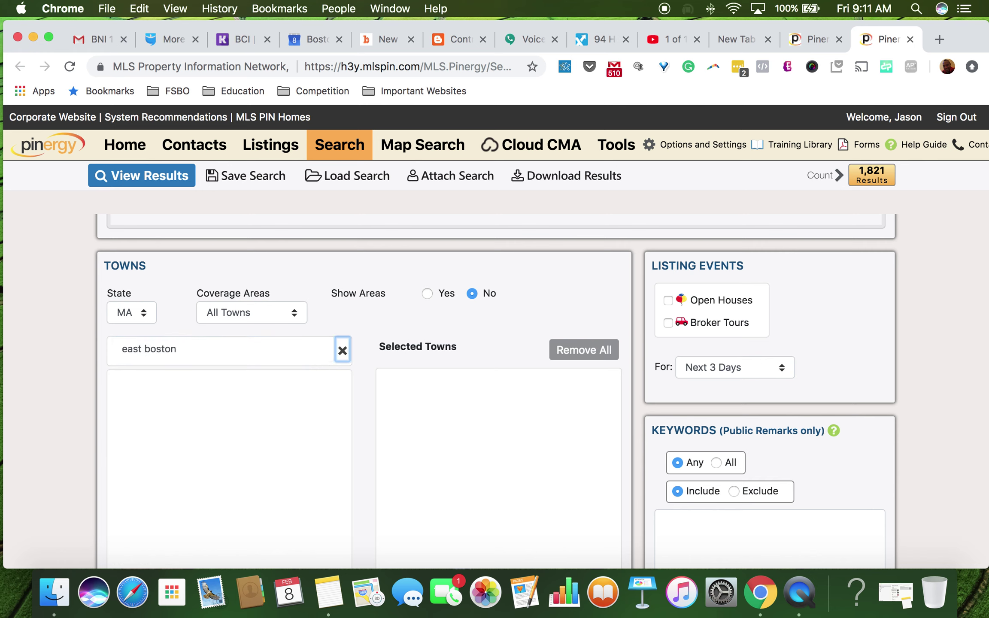
{"action": "left_click", "coordinate": [241, 349]}
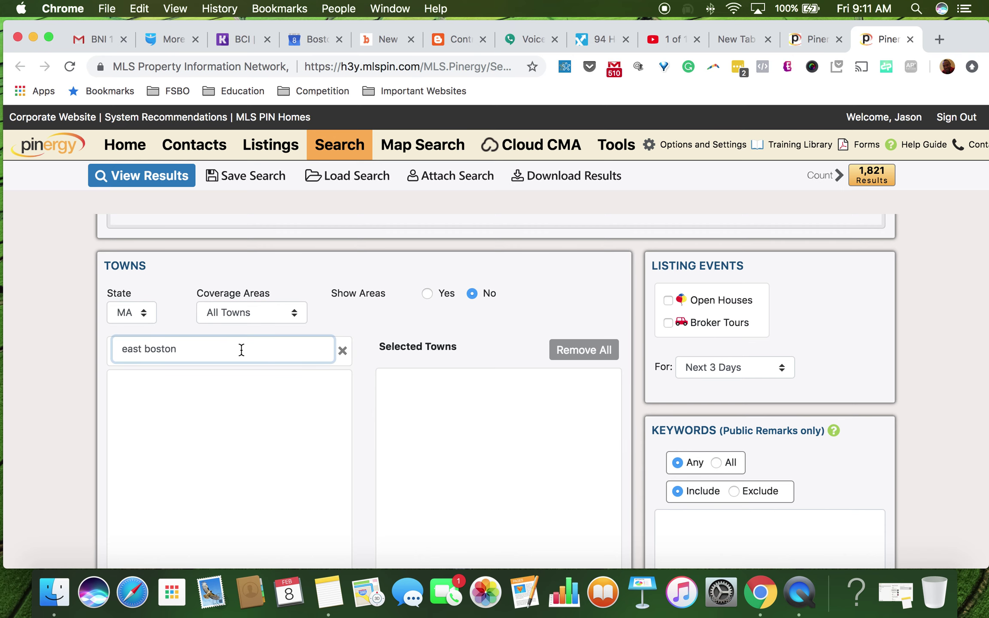
{"action": "left_click", "coordinate": [76, 403]}
{"action": "scroll", "coordinate": [77, 403], "scroll_direction": "down", "scroll_amount": 5}
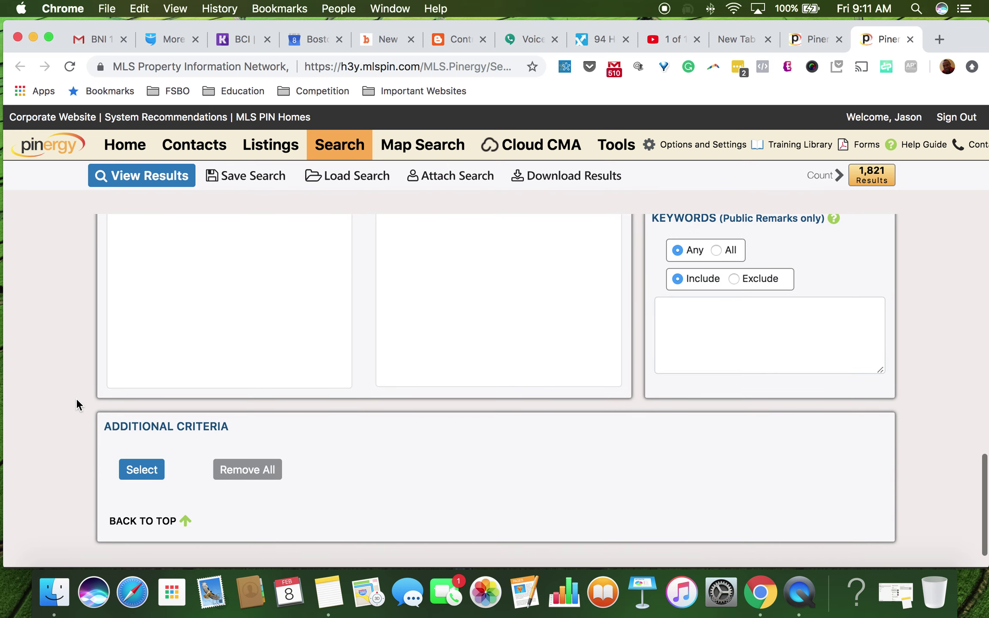
{"action": "scroll", "coordinate": [76, 402], "scroll_direction": "up", "scroll_amount": 5}
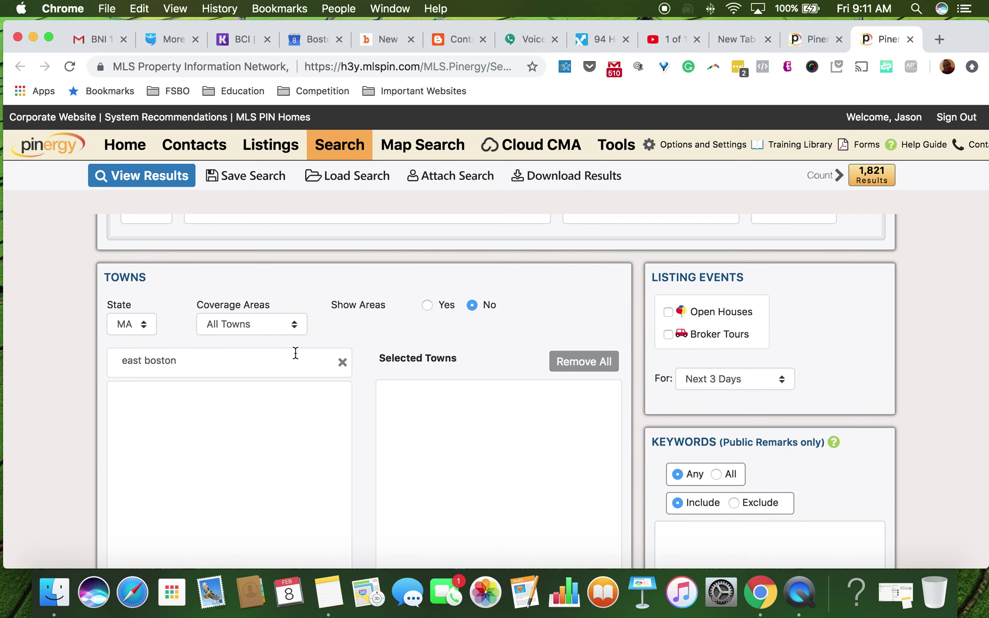
{"action": "left_click", "coordinate": [342, 363]}
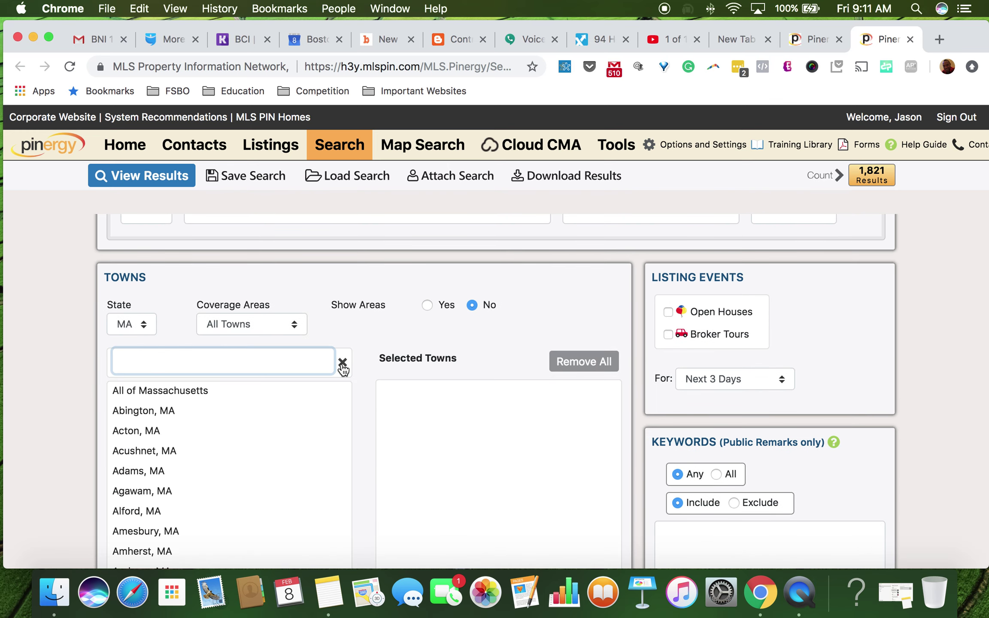
{"action": "scroll", "coordinate": [234, 377], "scroll_direction": "up", "scroll_amount": 5}
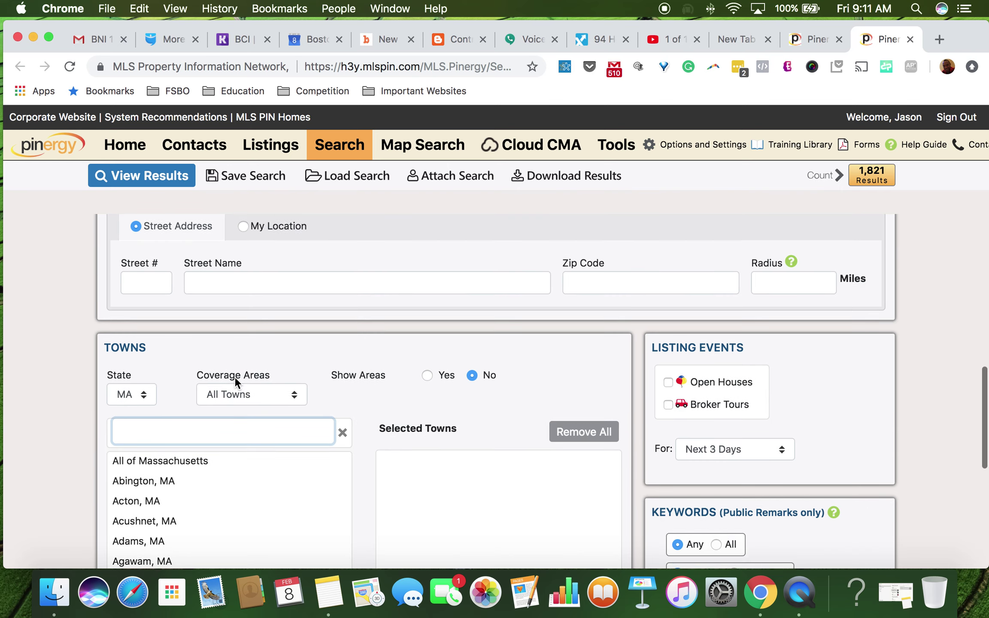
{"action": "scroll", "coordinate": [233, 377], "scroll_direction": "up", "scroll_amount": 4}
{"action": "scroll", "coordinate": [234, 377], "scroll_direction": "down", "scroll_amount": 10}
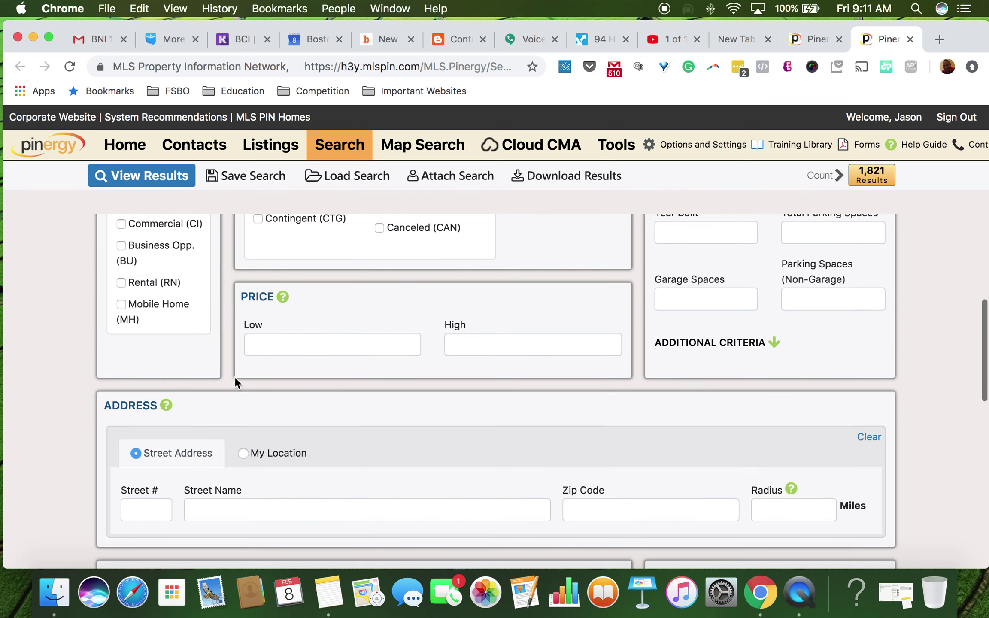
{"action": "scroll", "coordinate": [233, 377], "scroll_direction": "down", "scroll_amount": 3}
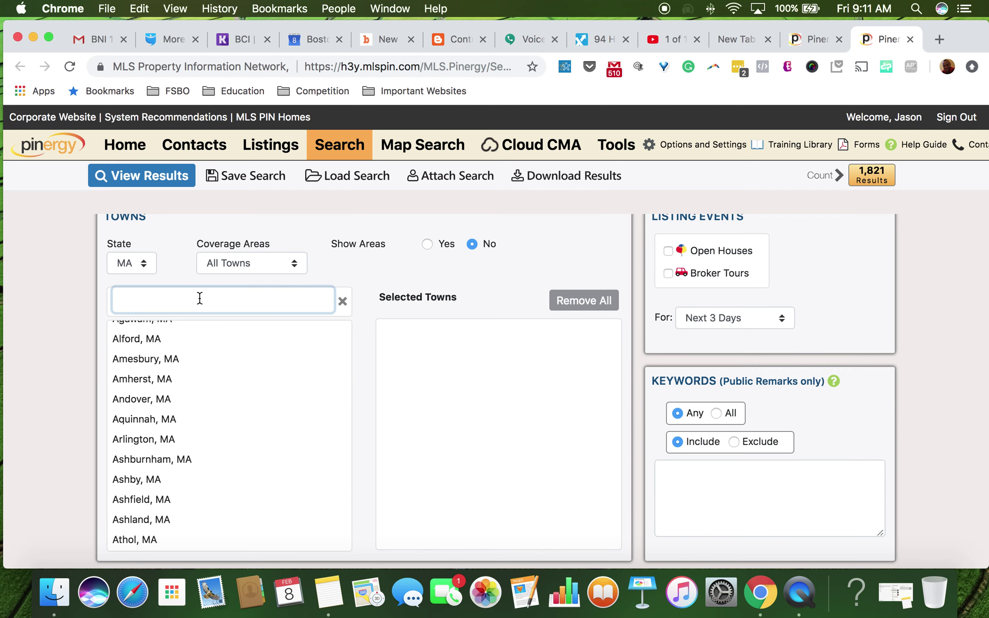
{"action": "type", "text": "east bost"}
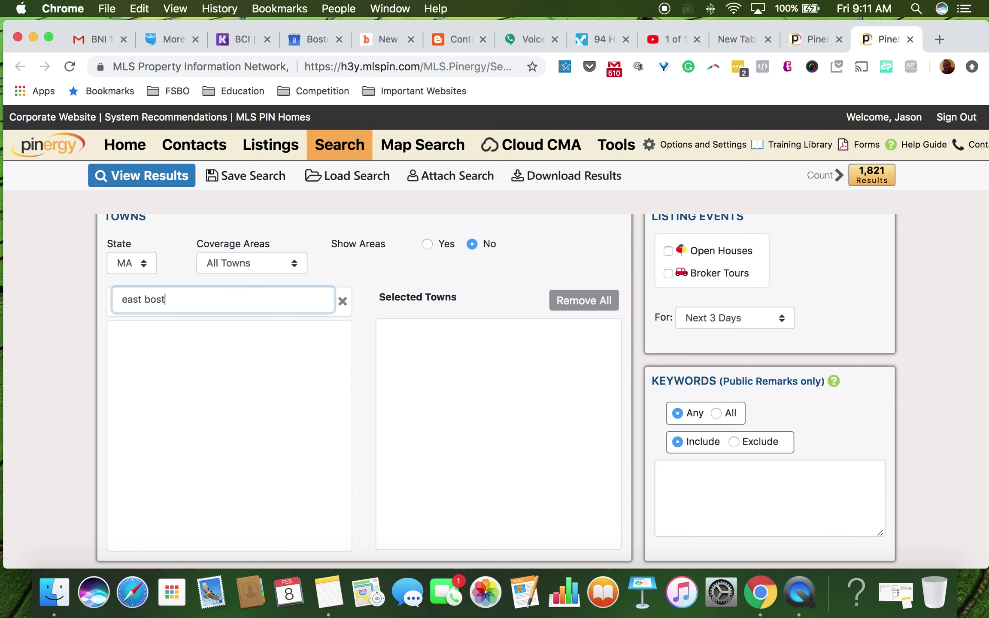
{"action": "type", "text": "on"}
{"action": "scroll", "coordinate": [198, 390], "scroll_direction": "up", "scroll_amount": 4}
{"action": "scroll", "coordinate": [198, 390], "scroll_direction": "down", "scroll_amount": 6}
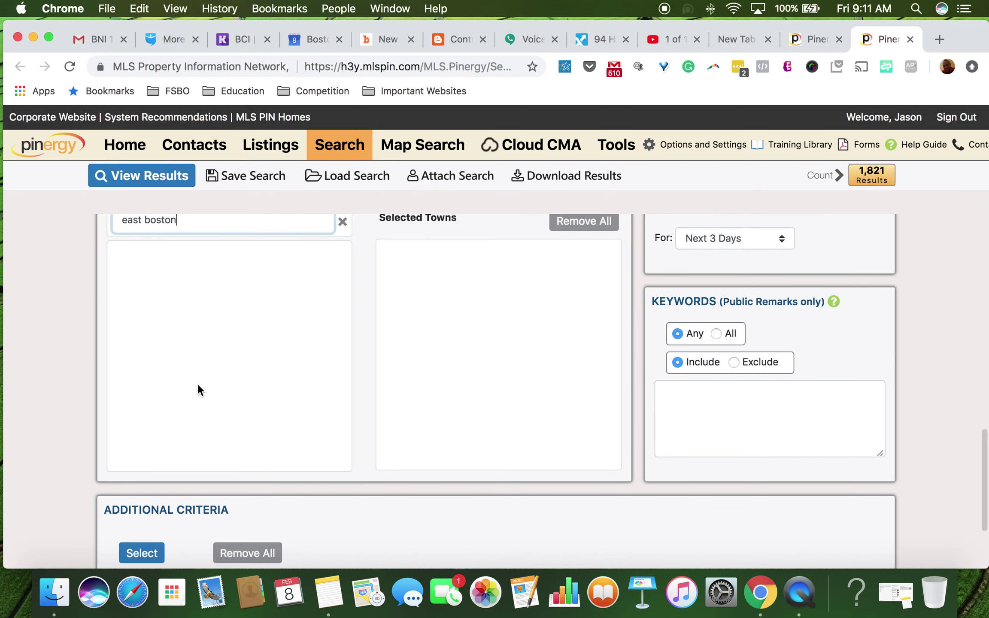
{"action": "scroll", "coordinate": [197, 386], "scroll_direction": "up", "scroll_amount": 4}
{"action": "scroll", "coordinate": [198, 383], "scroll_direction": "down", "scroll_amount": 2}
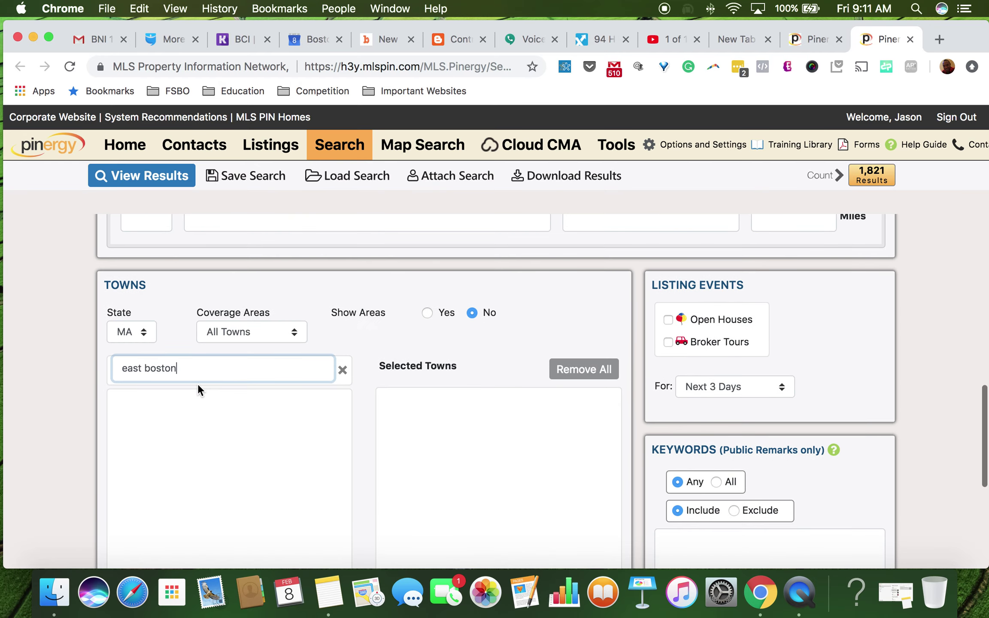
{"action": "left_click", "coordinate": [343, 371]}
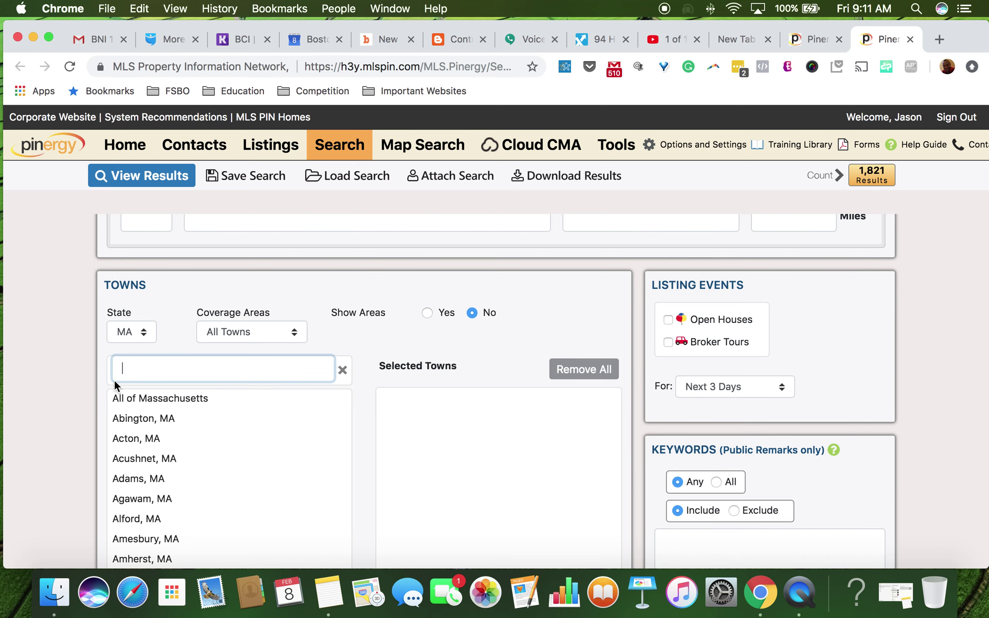
{"action": "scroll", "coordinate": [113, 380], "scroll_direction": "down", "scroll_amount": 2}
Step: Filter for 'boston', add Boston, MA and remove All of Massachusetts (344 results)
{"action": "left_click", "coordinate": [170, 290]}
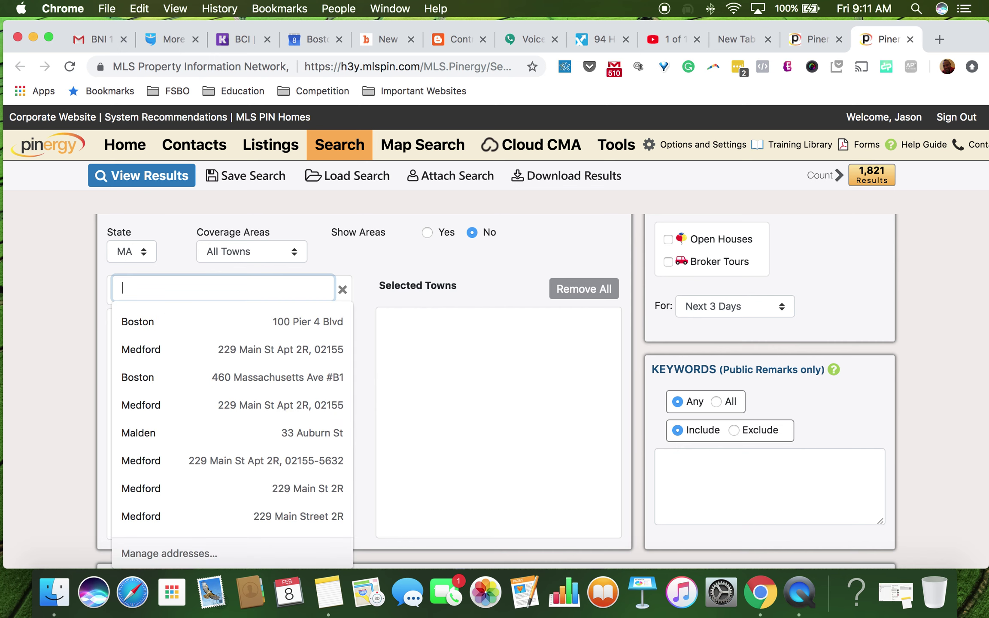
{"action": "type", "text": "boston"}
{"action": "key", "text": "Tab"}
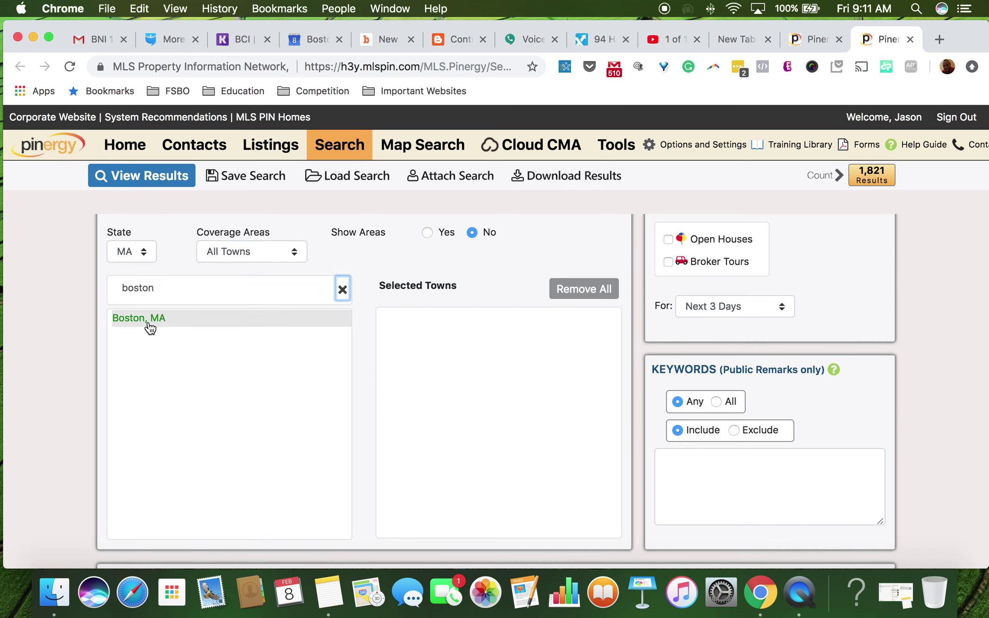
{"action": "double_click", "coordinate": [149, 323]}
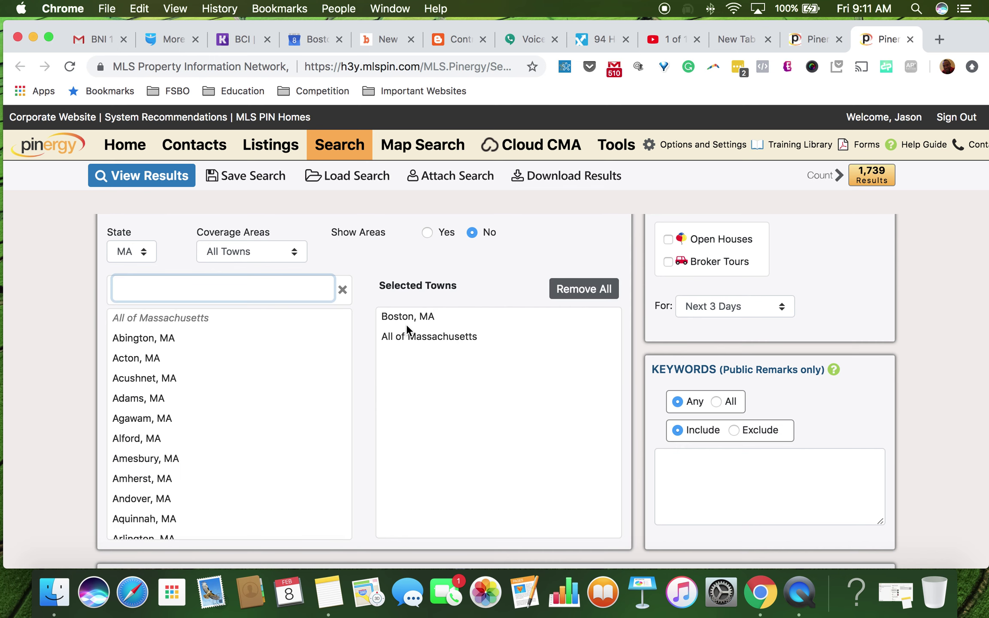
{"action": "double_click", "coordinate": [407, 336]}
{"action": "scroll", "coordinate": [431, 375], "scroll_direction": "down", "scroll_amount": 5}
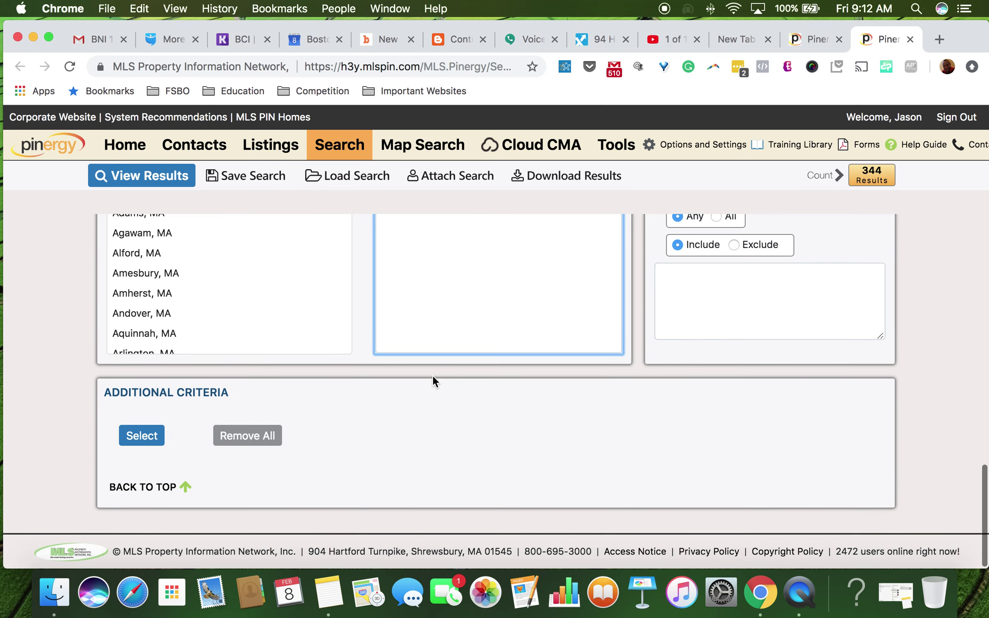
Step: Keep Coverage Areas on All Towns and set Show Areas to Yes
{"action": "scroll", "coordinate": [432, 379], "scroll_direction": "down", "scroll_amount": 2}
{"action": "scroll", "coordinate": [433, 378], "scroll_direction": "up", "scroll_amount": 10}
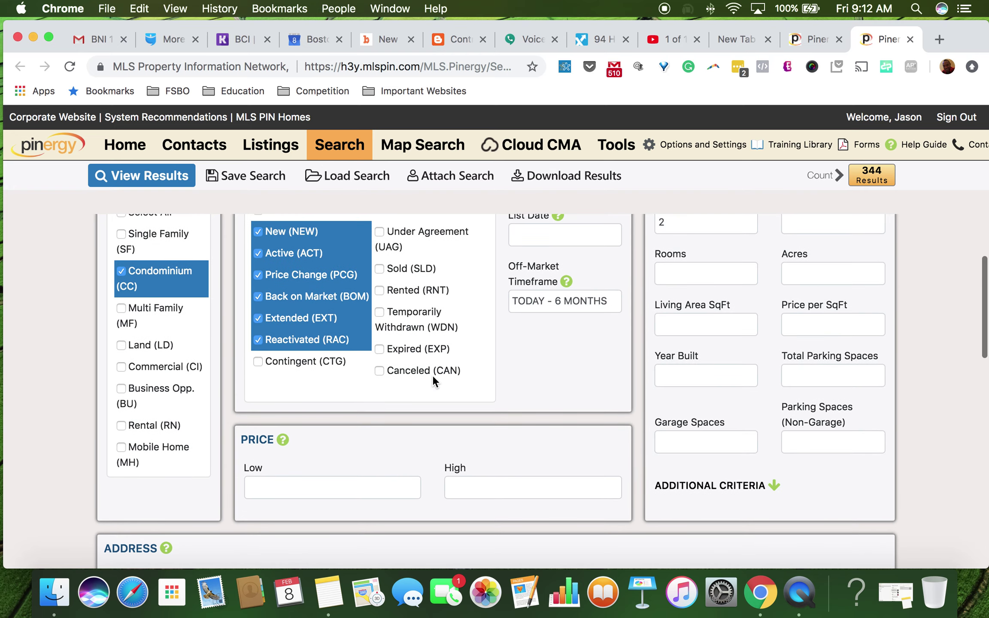
{"action": "scroll", "coordinate": [432, 374], "scroll_direction": "up", "scroll_amount": 3}
{"action": "scroll", "coordinate": [431, 375], "scroll_direction": "down", "scroll_amount": 5}
{"action": "scroll", "coordinate": [432, 375], "scroll_direction": "up", "scroll_amount": 5}
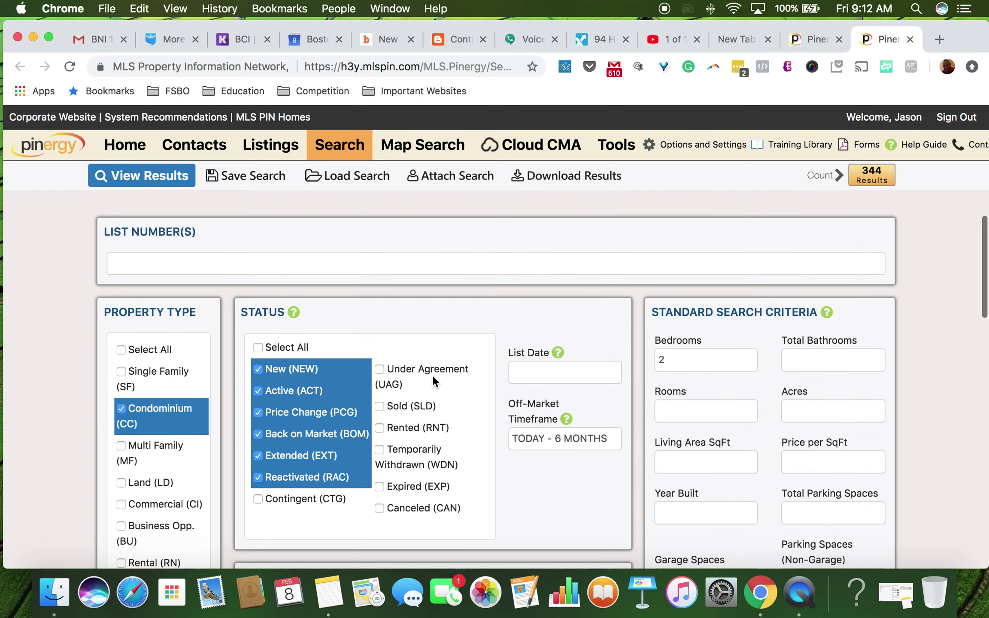
{"action": "scroll", "coordinate": [432, 381], "scroll_direction": "down", "scroll_amount": 10}
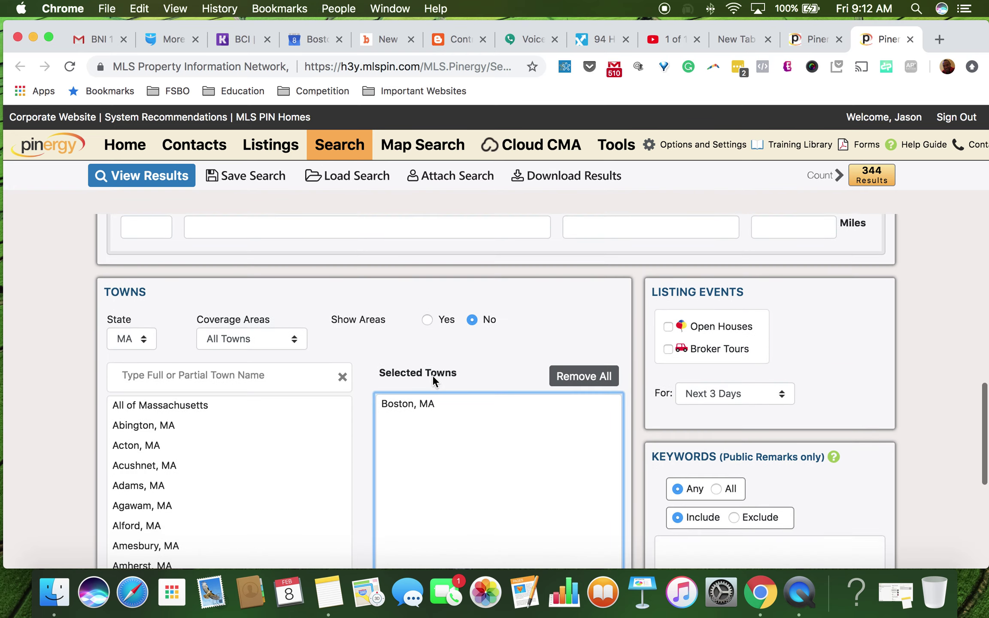
{"action": "scroll", "coordinate": [432, 375], "scroll_direction": "up", "scroll_amount": 2}
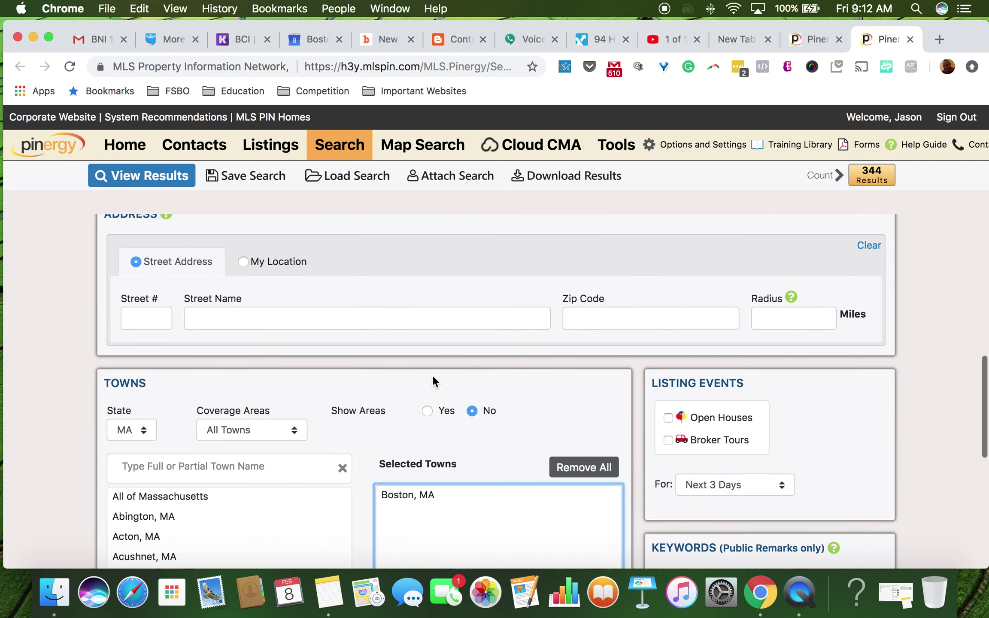
{"action": "scroll", "coordinate": [432, 375], "scroll_direction": "down", "scroll_amount": 4}
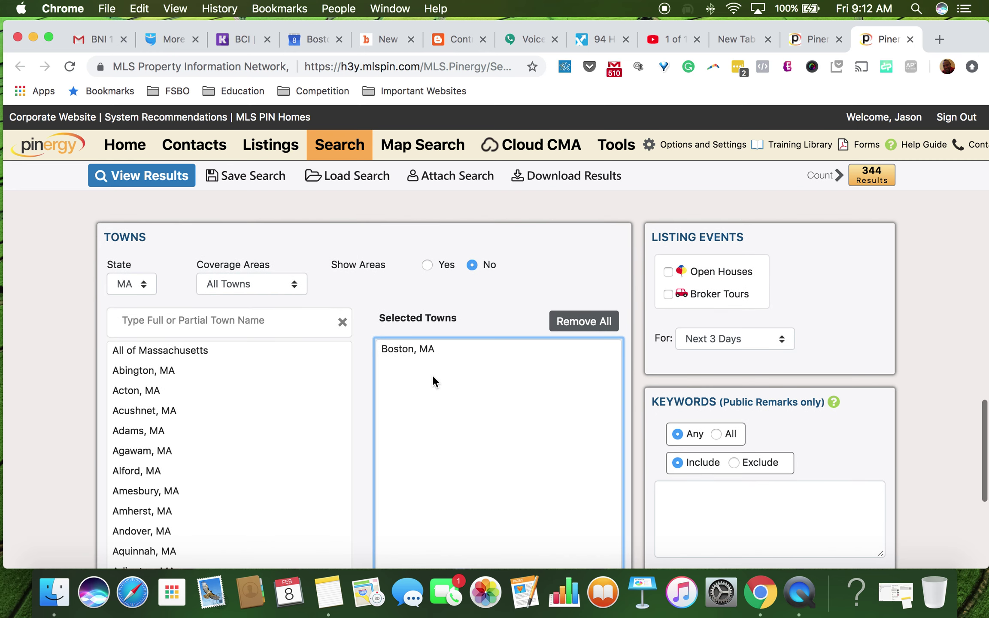
{"action": "scroll", "coordinate": [432, 374], "scroll_direction": "down", "scroll_amount": 1}
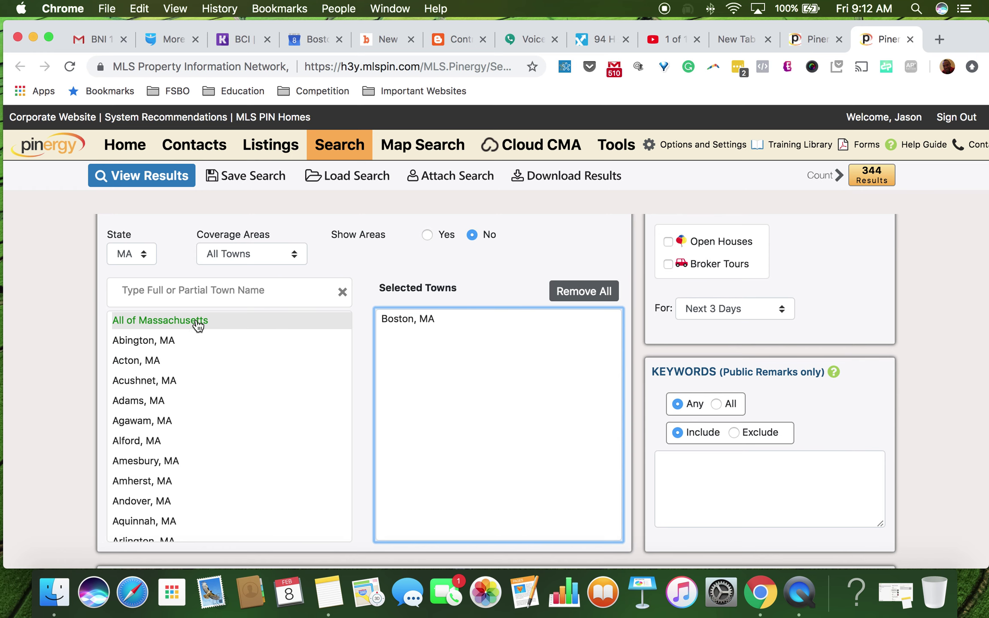
{"action": "left_click", "coordinate": [238, 254]}
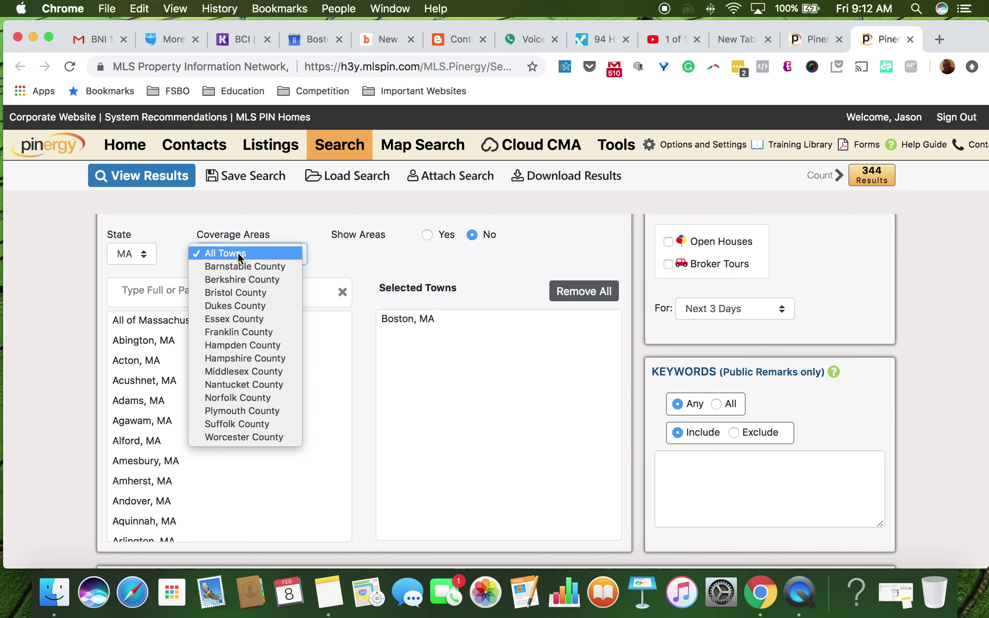
{"action": "left_click", "coordinate": [239, 254]}
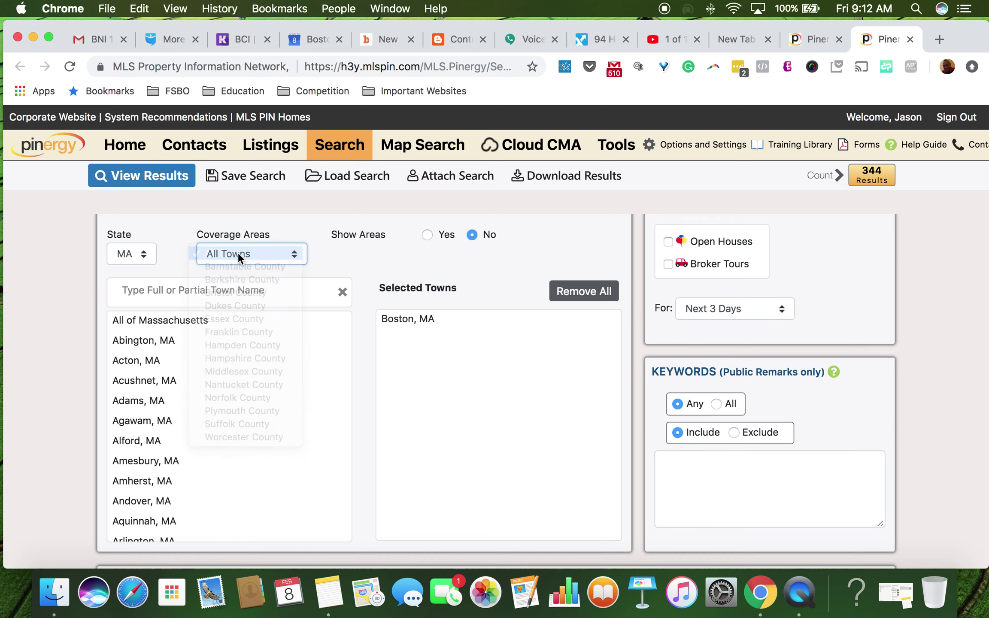
{"action": "left_click", "coordinate": [356, 235]}
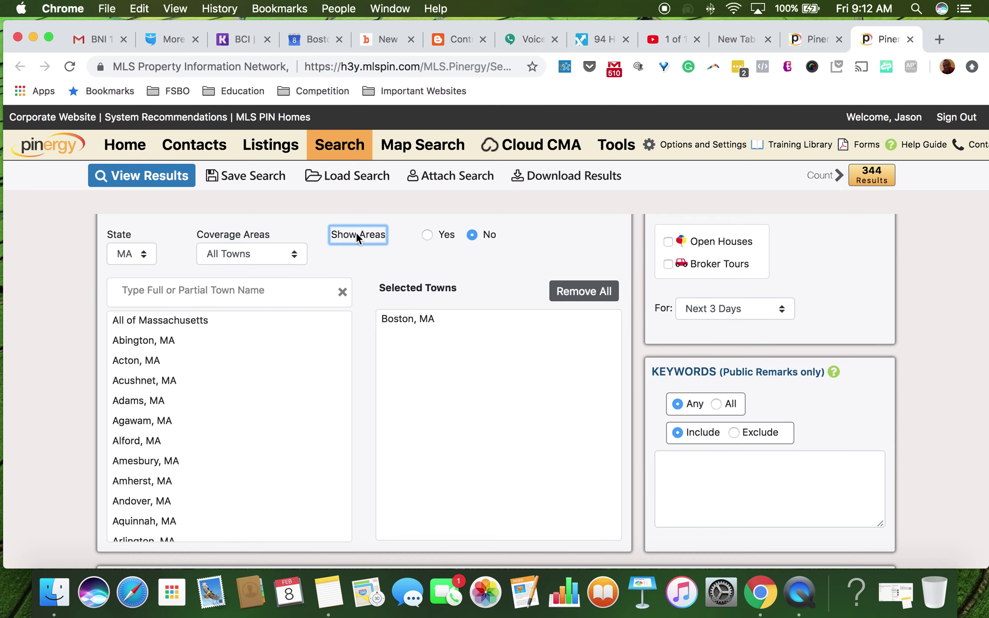
{"action": "left_click", "coordinate": [355, 260]}
{"action": "left_click", "coordinate": [427, 234]}
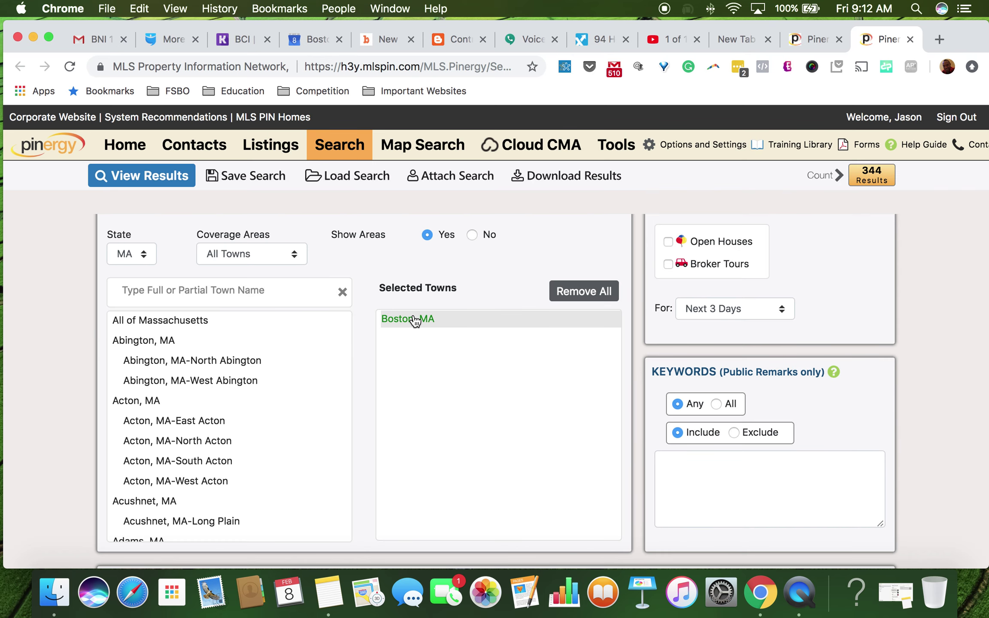
Step: Replace Boston, MA with Boston, MA-East Boston as the only town, giving 23 results
{"action": "double_click", "coordinate": [414, 319]}
{"action": "left_click", "coordinate": [258, 297]}
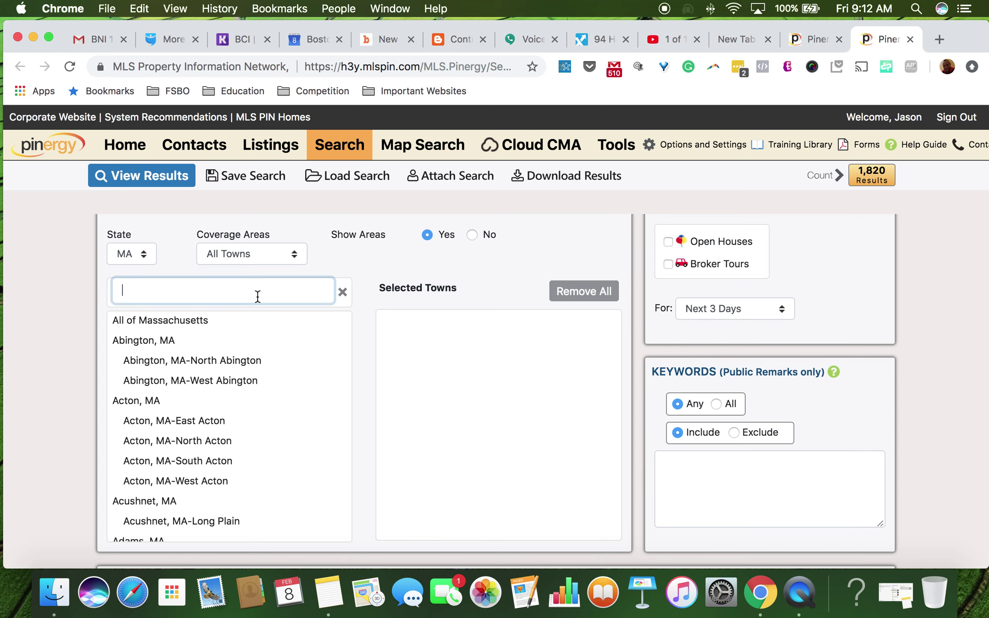
{"action": "type", "text": "east boston"}
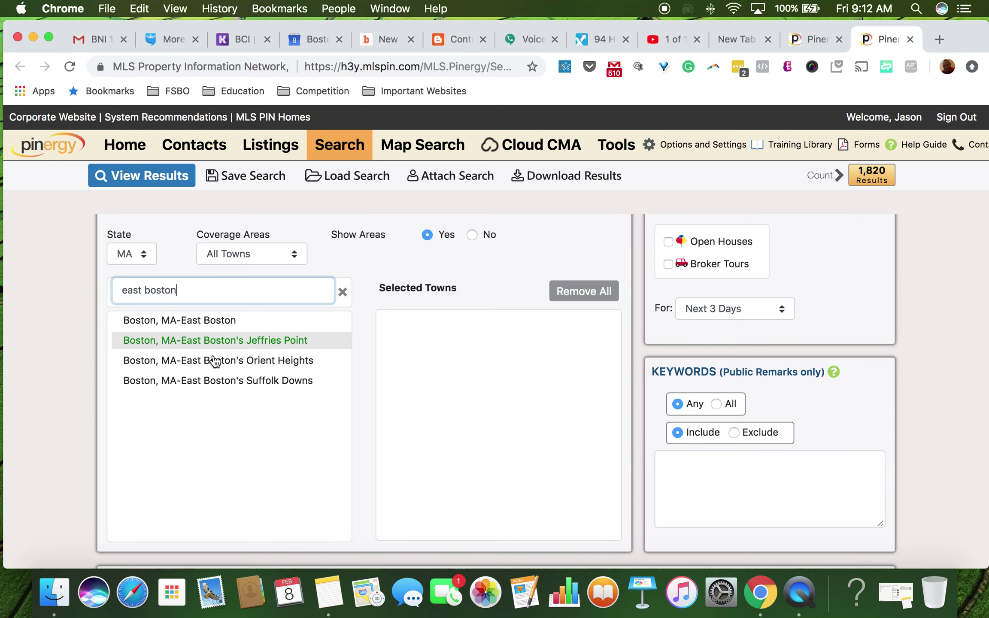
{"action": "double_click", "coordinate": [310, 320]}
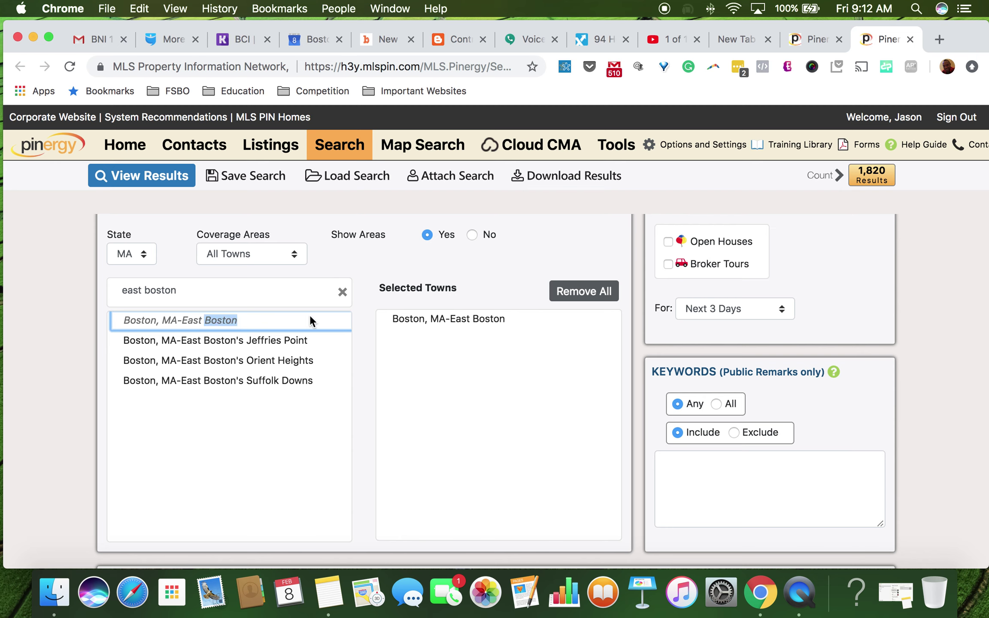
{"action": "left_click", "coordinate": [434, 352]}
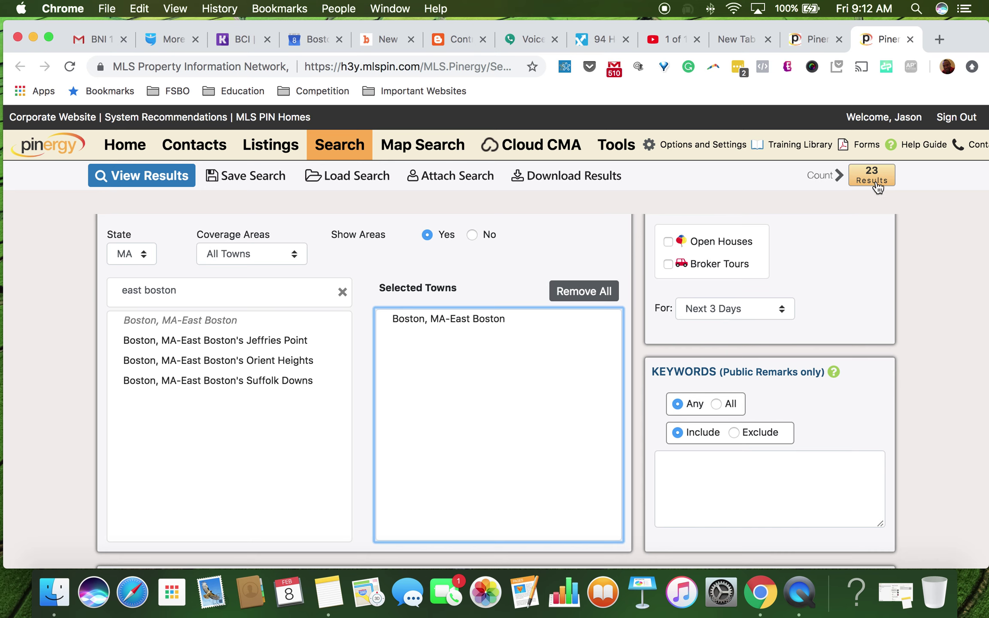
Step: On the contact's Searches tab, start a new standard contact search (Search_1)
{"action": "left_click", "coordinate": [818, 40]}
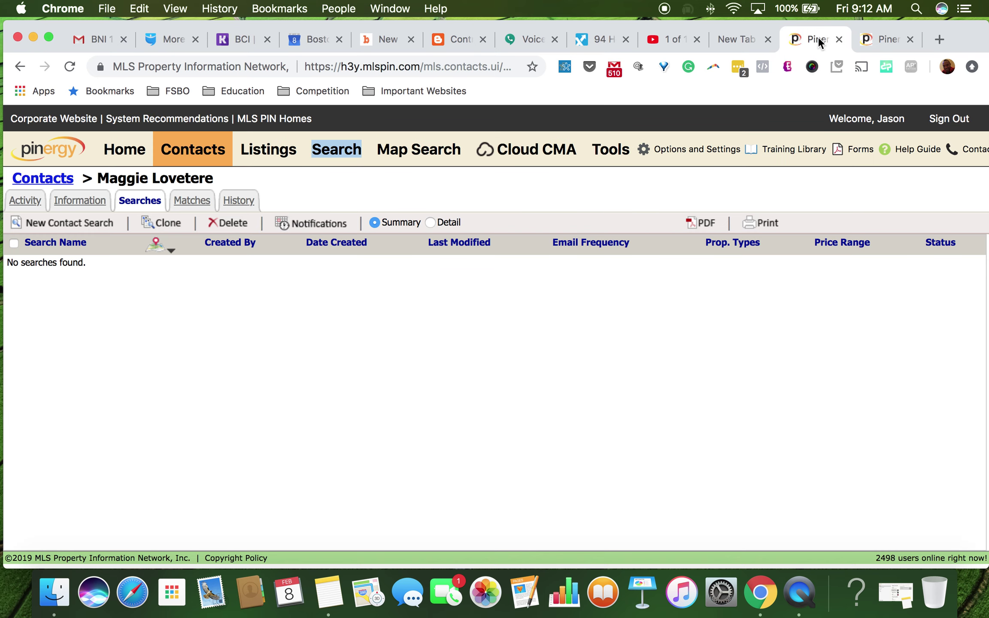
{"action": "left_click", "coordinate": [59, 227]}
{"action": "left_click", "coordinate": [33, 252]}
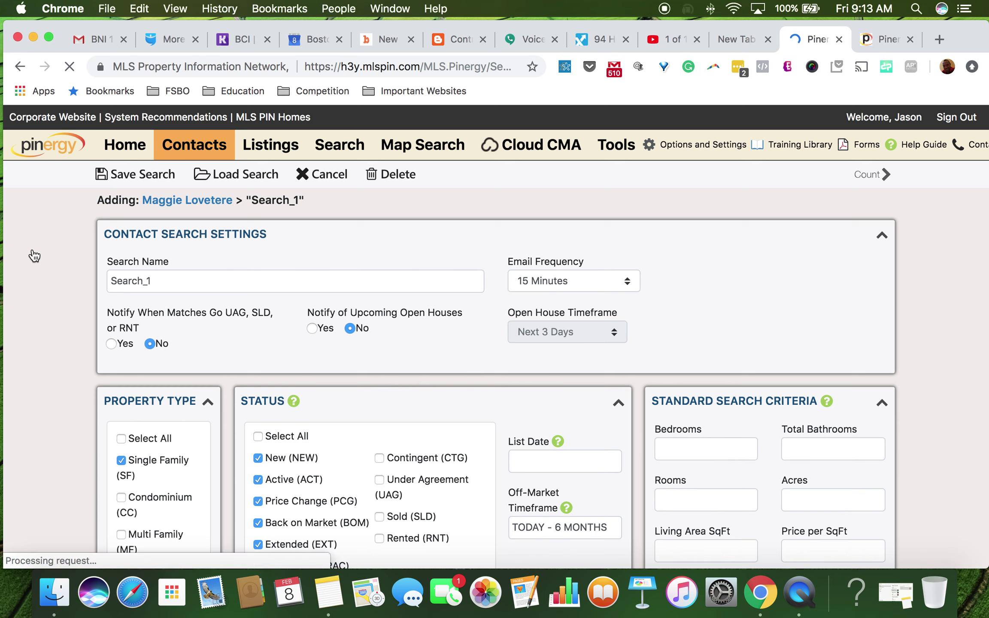
Step: Replace the default search name Search_1 with 'East Boston 2 Beds'
{"action": "left_click", "coordinate": [172, 281]}
{"action": "type", "text": "oo"}
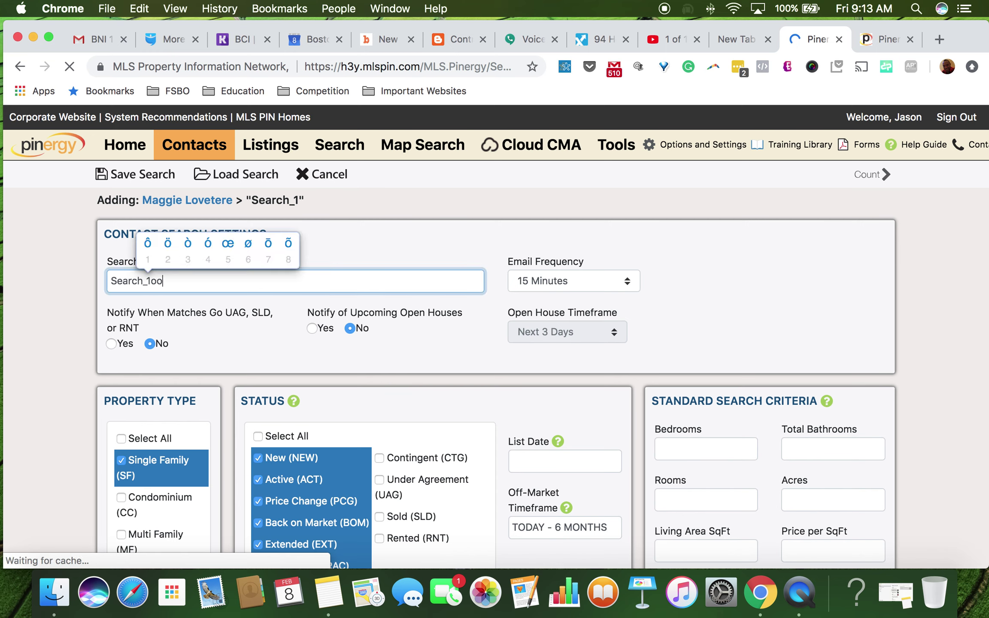
{"action": "double_click", "coordinate": [177, 280]}
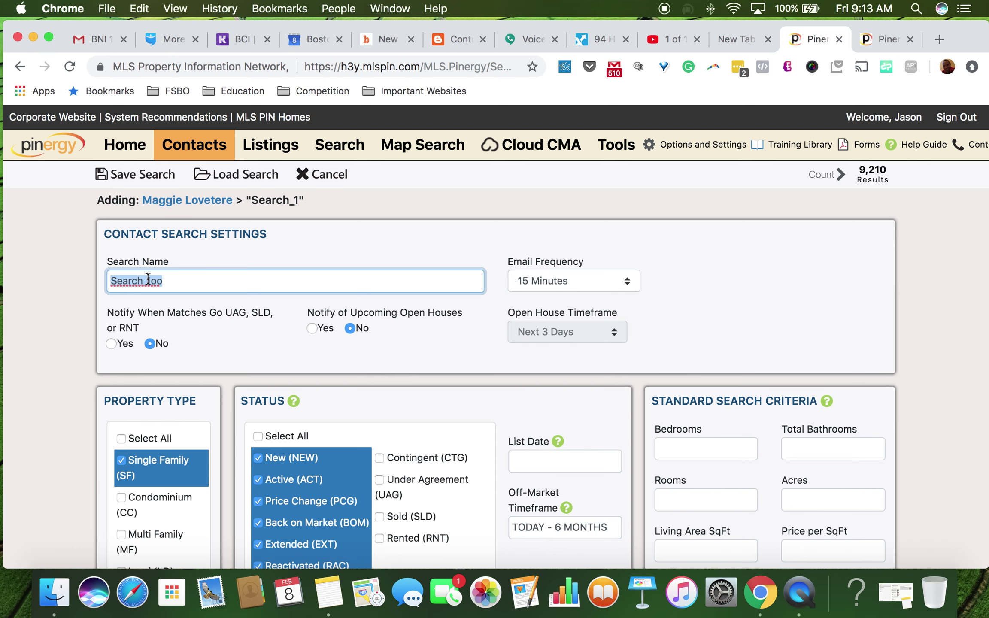
{"action": "type", "text": "East Bsto"}
{"action": "type", "text": "oston 2 Be"}
{"action": "left_click", "coordinate": [664, 288]}
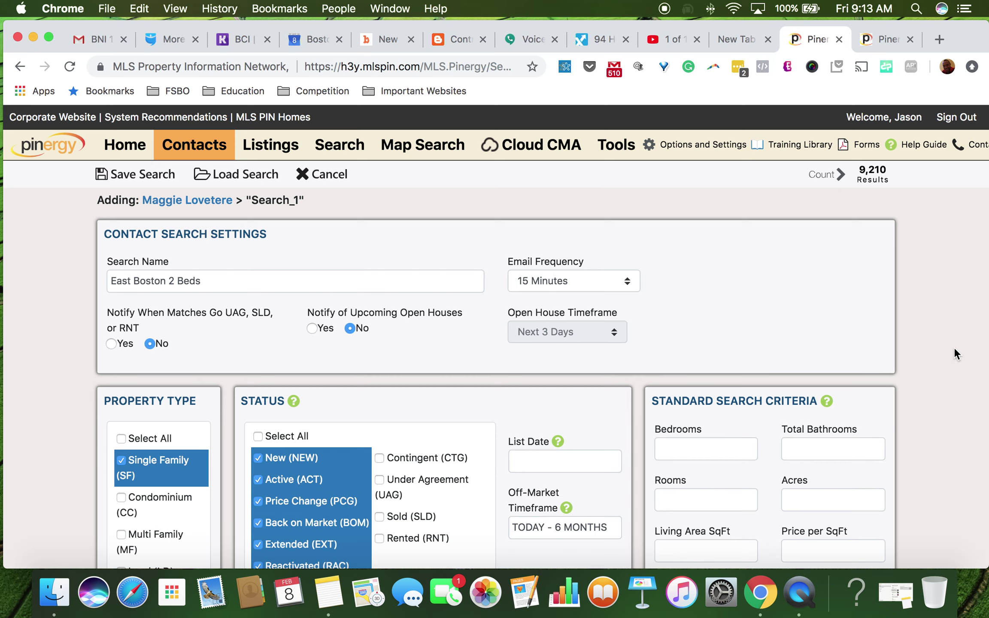
{"action": "scroll", "coordinate": [953, 346], "scroll_direction": "down", "scroll_amount": 3}
Step: Set the Bedrooms criterion to 2
{"action": "scroll", "coordinate": [953, 347], "scroll_direction": "up", "scroll_amount": 3}
{"action": "scroll", "coordinate": [941, 352], "scroll_direction": "down", "scroll_amount": 1}
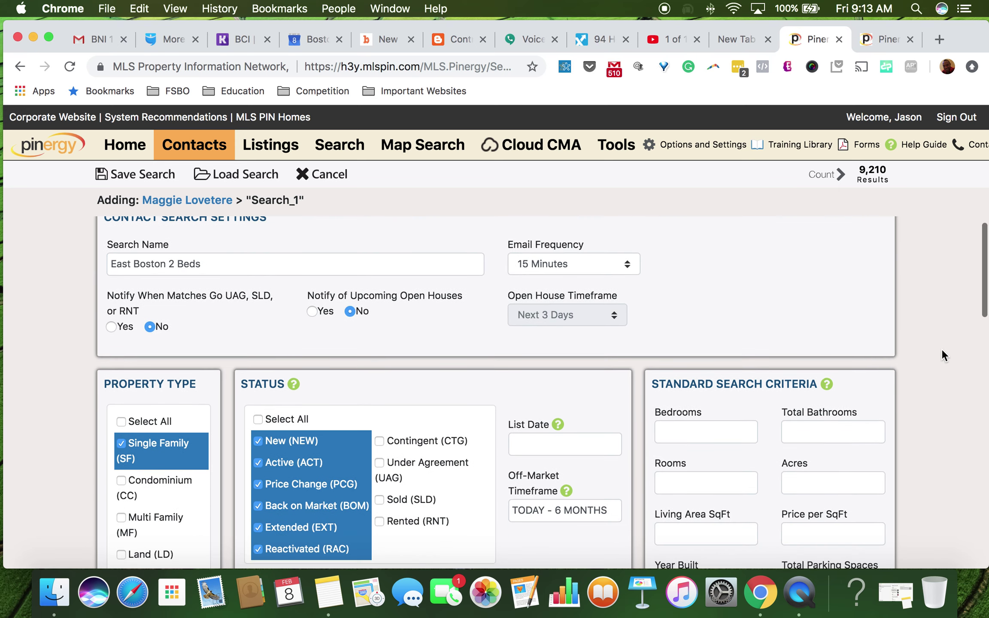
{"action": "scroll", "coordinate": [91, 415], "scroll_direction": "down", "scroll_amount": 2}
{"action": "left_click", "coordinate": [121, 395]}
{"action": "left_click", "coordinate": [121, 431]}
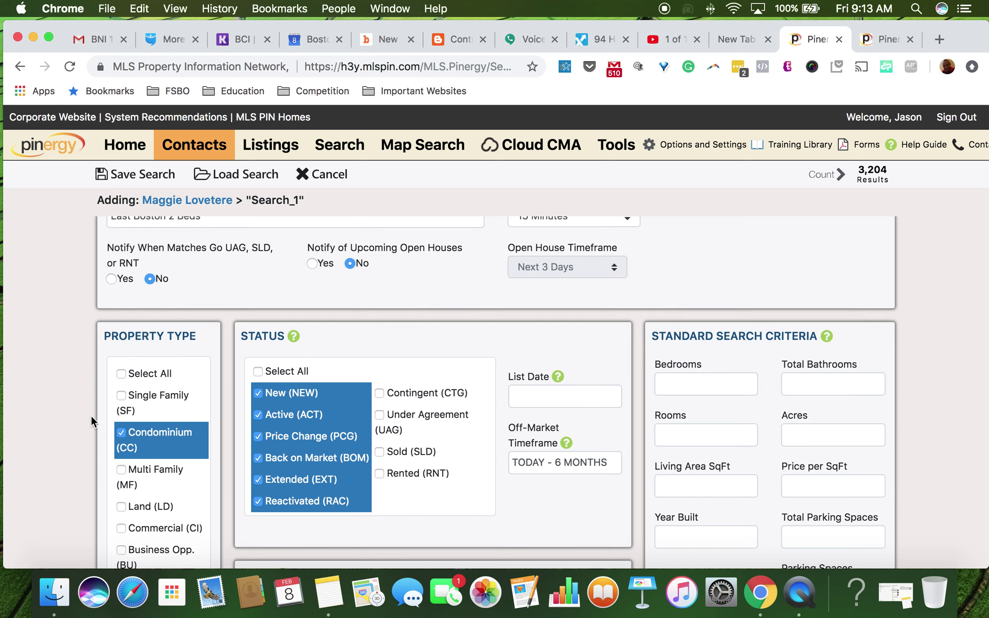
{"action": "scroll", "coordinate": [90, 430], "scroll_direction": "down", "scroll_amount": 2}
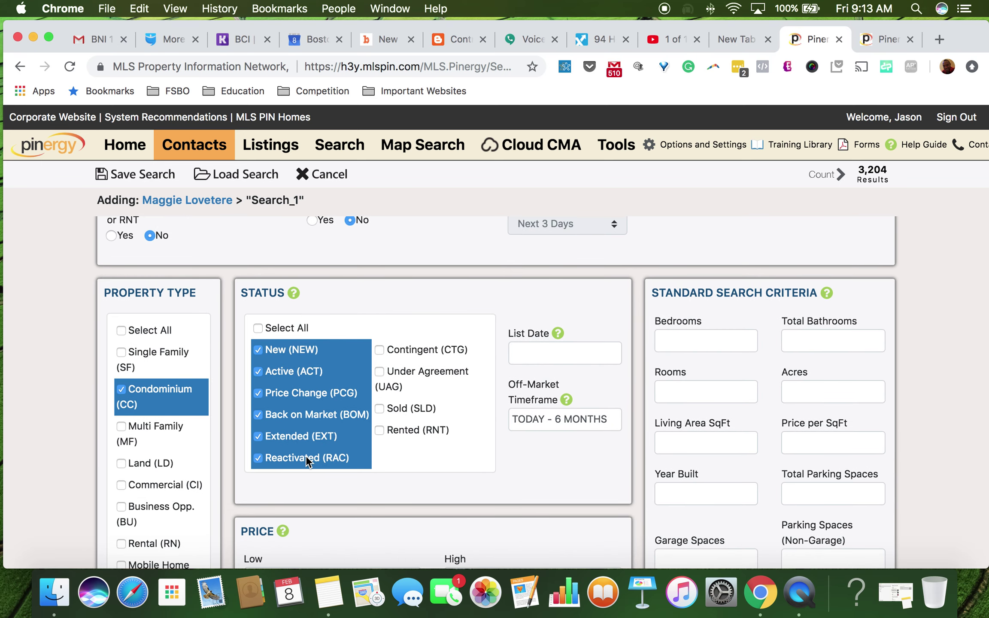
{"action": "scroll", "coordinate": [372, 395], "scroll_direction": "down", "scroll_amount": 4}
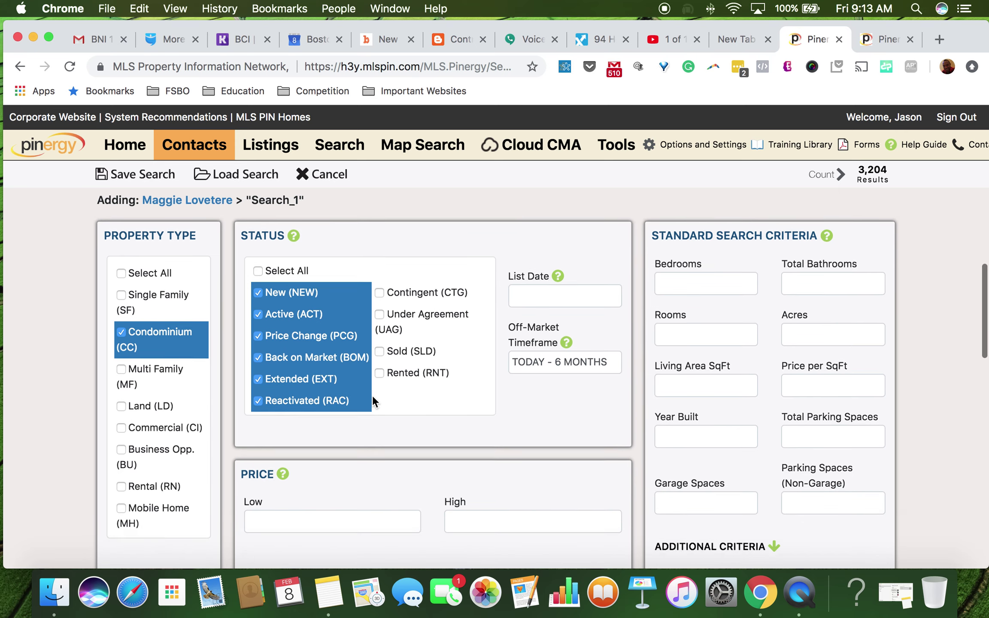
{"action": "scroll", "coordinate": [372, 401], "scroll_direction": "up", "scroll_amount": 3}
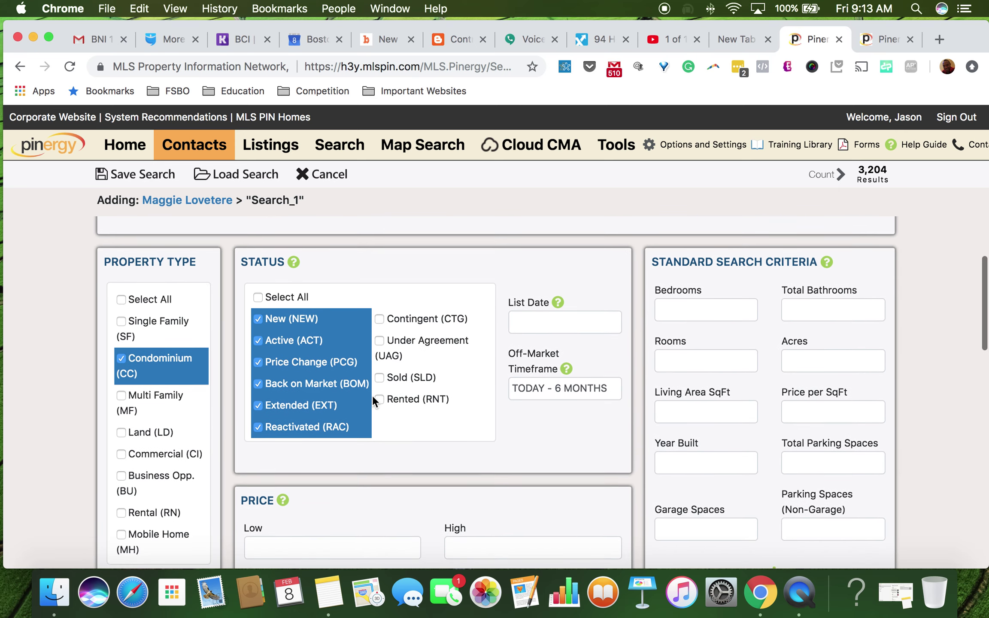
{"action": "left_click", "coordinate": [687, 306]}
{"action": "type", "text": "2"}
{"action": "key", "text": "Tab"}
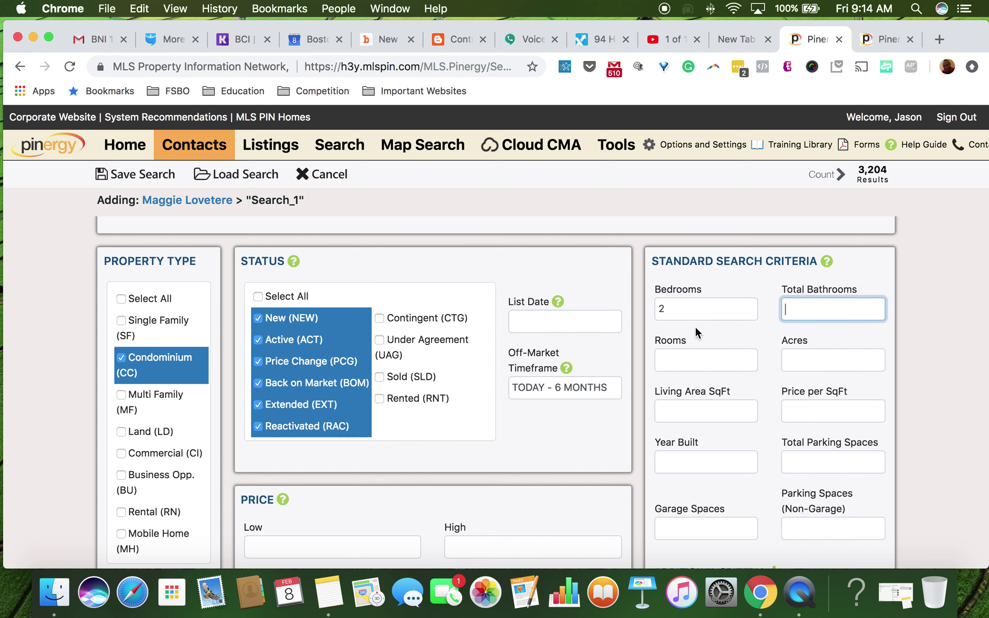
Step: Add Boston, MA-East Boston to the selected towns, bringing the count to 23 results
{"action": "scroll", "coordinate": [925, 446], "scroll_direction": "down", "scroll_amount": 10}
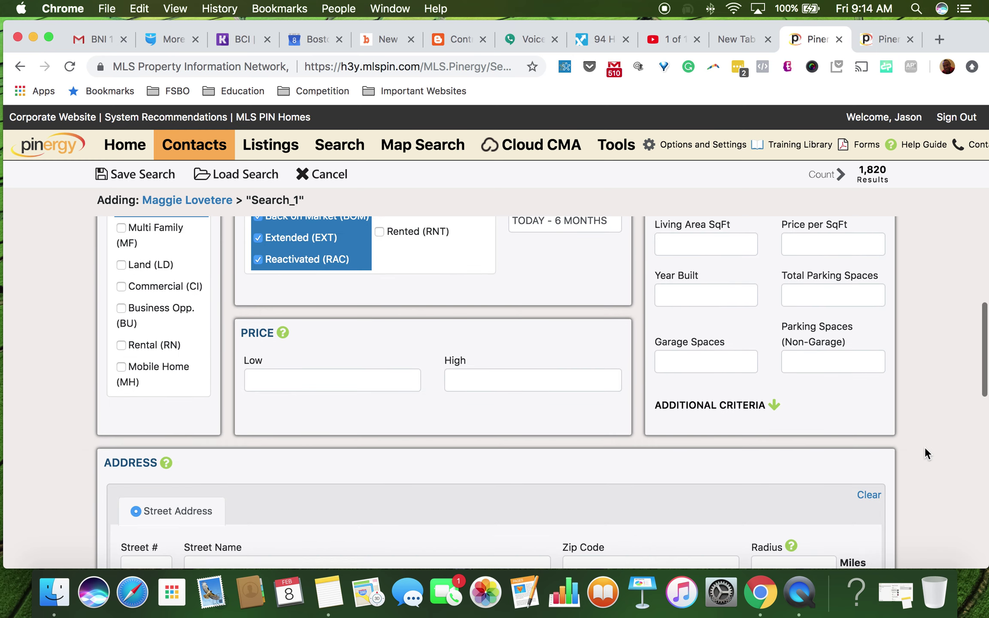
{"action": "scroll", "coordinate": [731, 380], "scroll_direction": "down", "scroll_amount": 5}
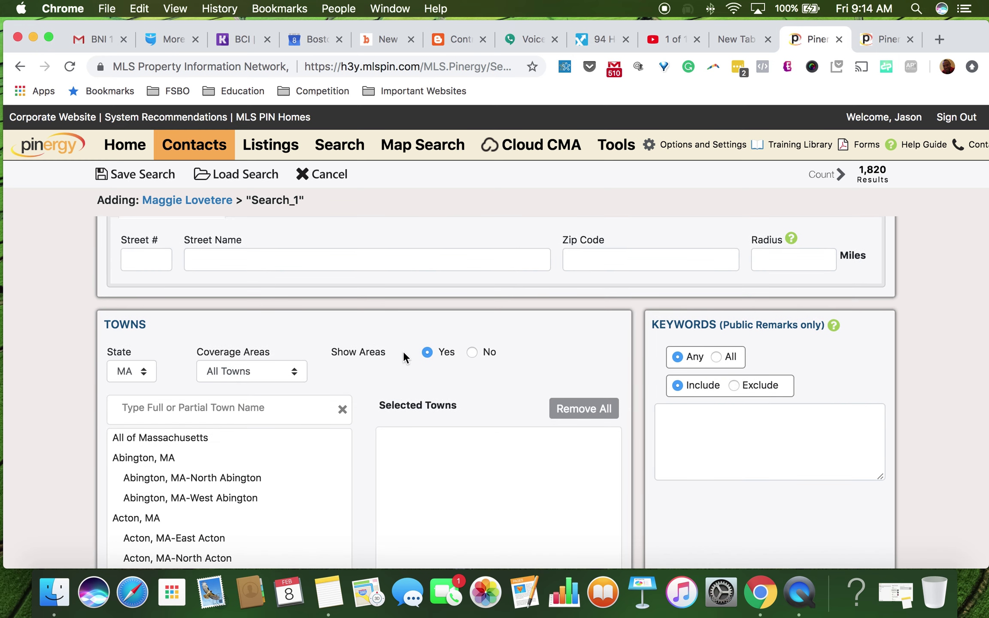
{"action": "left_click", "coordinate": [214, 407]}
{"action": "type", "text": "east boston"}
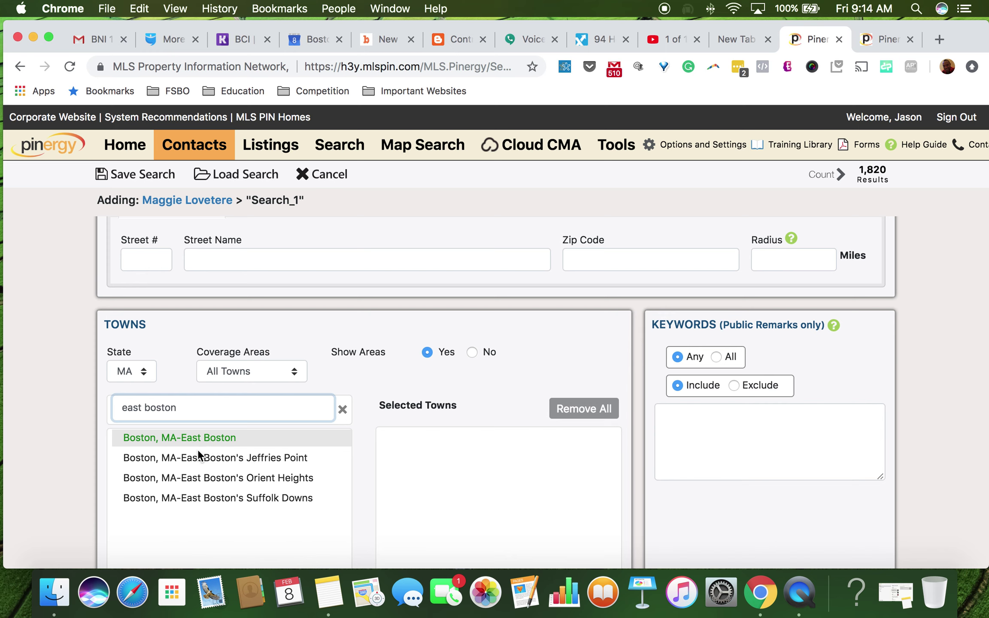
{"action": "left_click", "coordinate": [211, 438]}
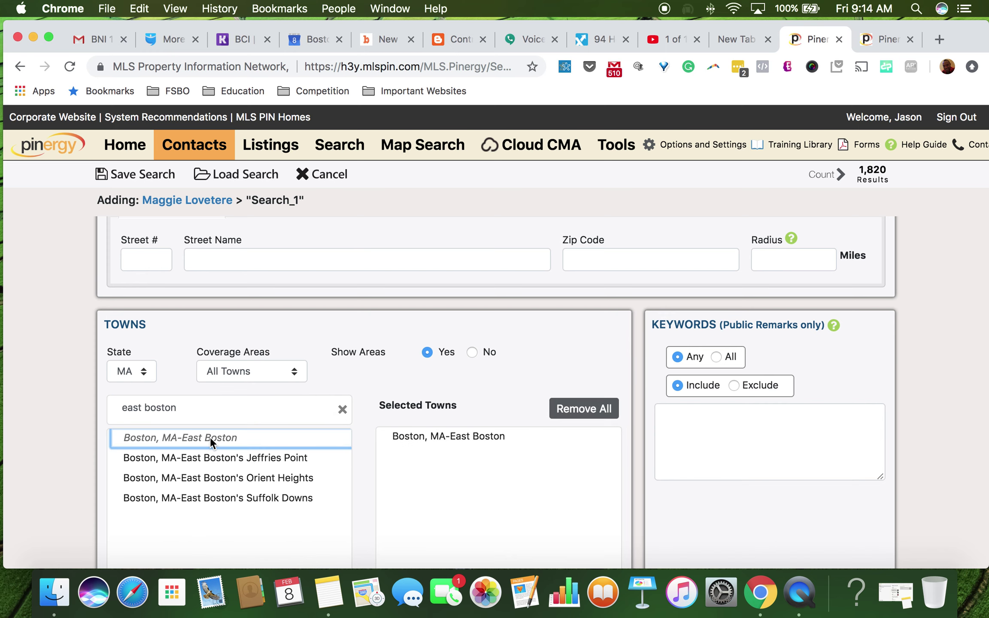
{"action": "scroll", "coordinate": [909, 384], "scroll_direction": "down", "scroll_amount": 4}
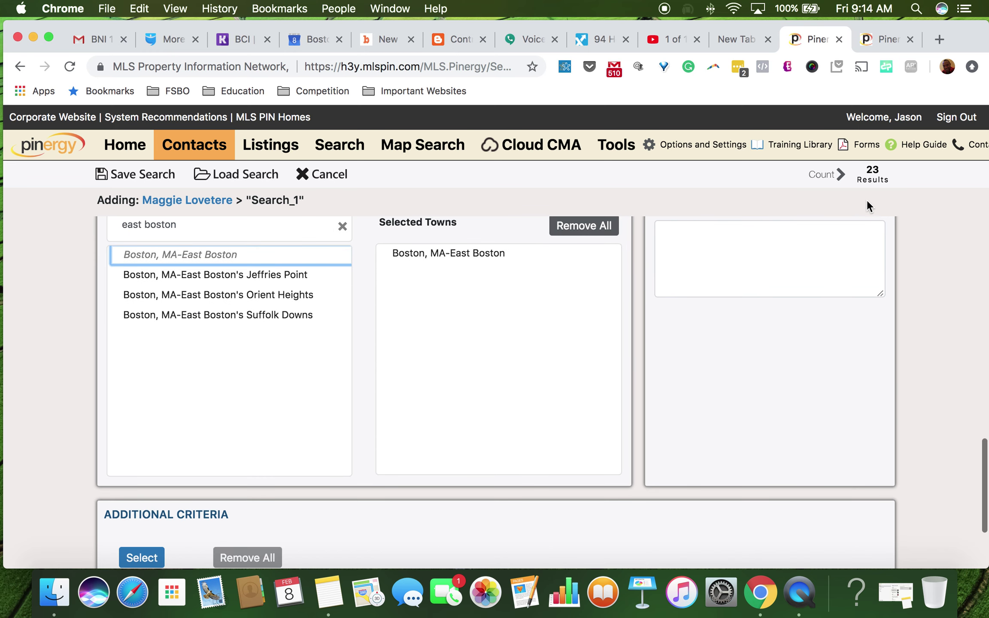
{"action": "scroll", "coordinate": [921, 294], "scroll_direction": "down", "scroll_amount": 3}
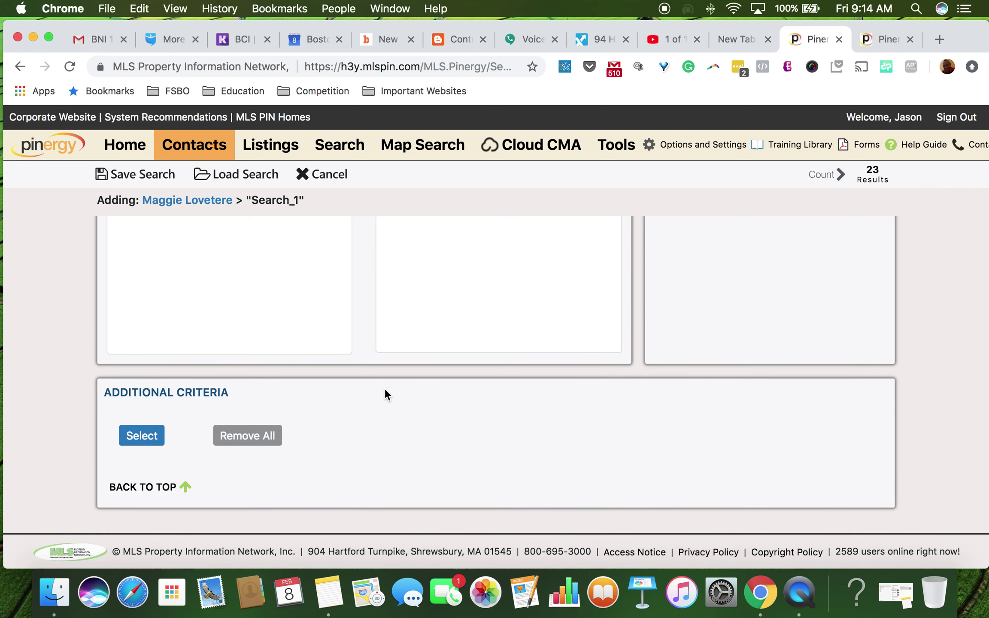
{"action": "scroll", "coordinate": [682, 426], "scroll_direction": "up", "scroll_amount": 10}
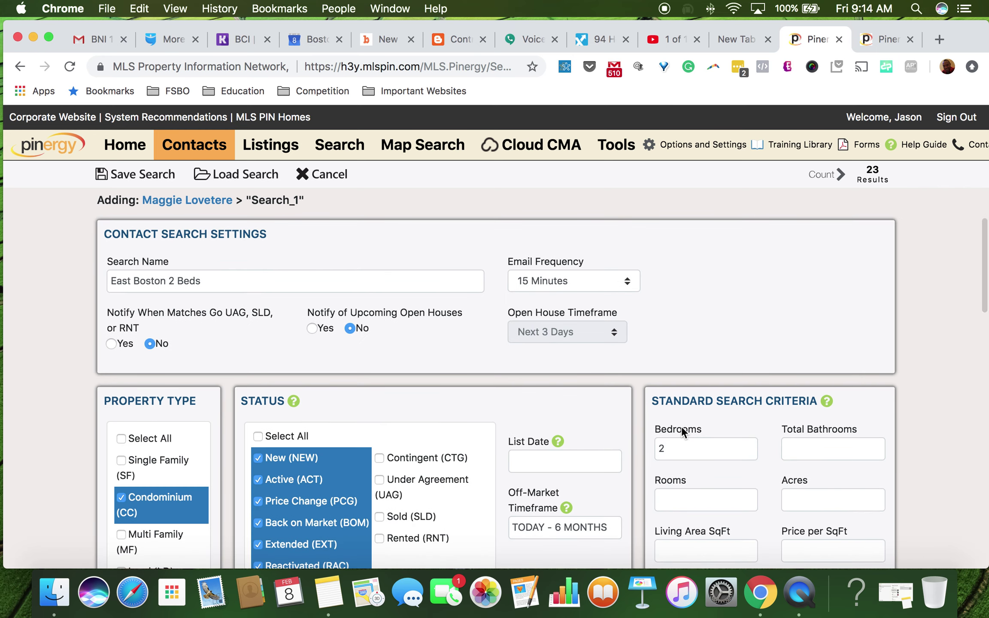
Step: Save the 'East Boston 2 Beds' contact search
{"action": "left_click", "coordinate": [146, 178]}
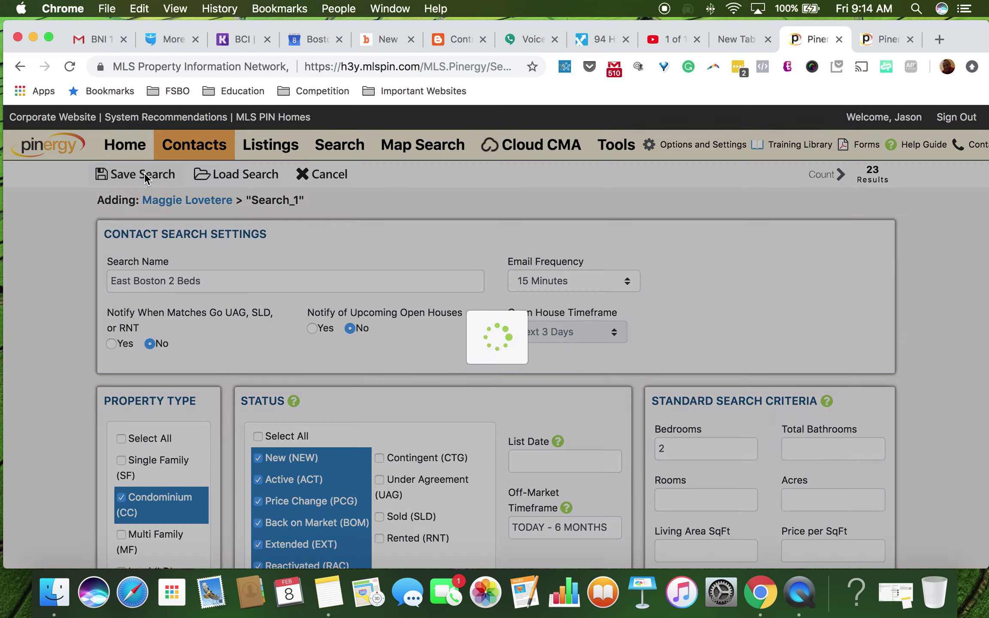